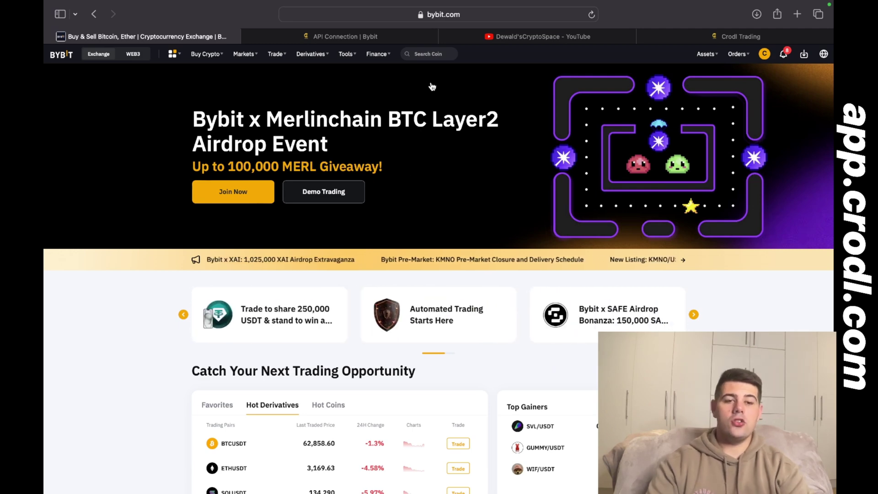
View the Bybit sign-up offer link on the YouTube channel page, and return to the Bybit site.
{"action": "left_click", "coordinate": [536, 36]}
{"action": "scroll", "coordinate": [532, 154], "scroll_direction": "down", "scroll_amount": 1}
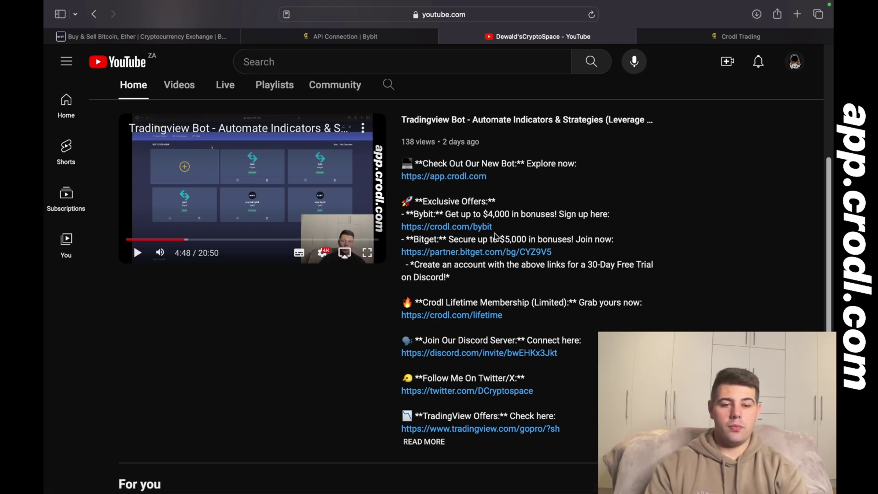
{"action": "left_click", "coordinate": [158, 36]}
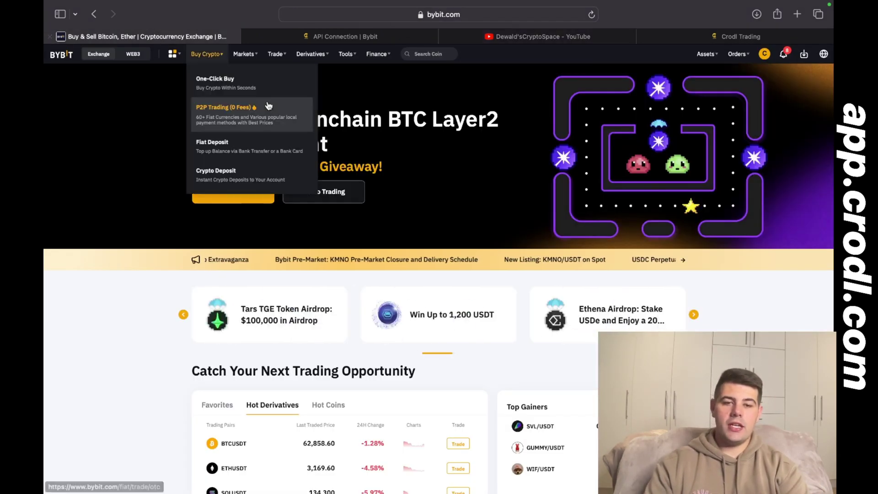
{"action": "mouse_move", "coordinate": [206, 54]}
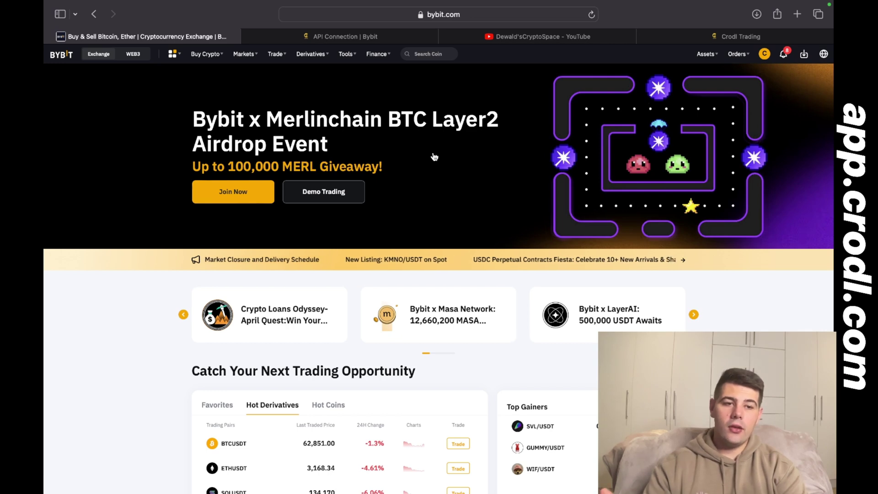
Open Bybit's API management for the account and start a new system-generated API key.
{"action": "mouse_move", "coordinate": [767, 57]}
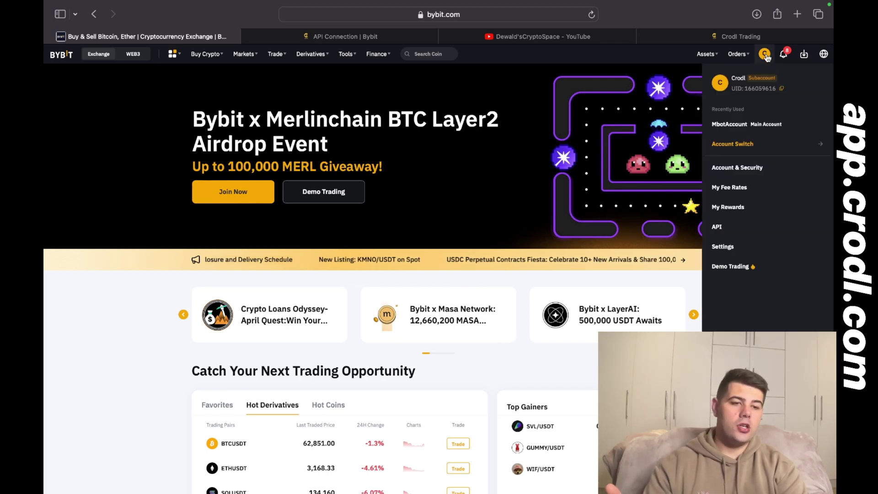
{"action": "left_click", "coordinate": [718, 228]}
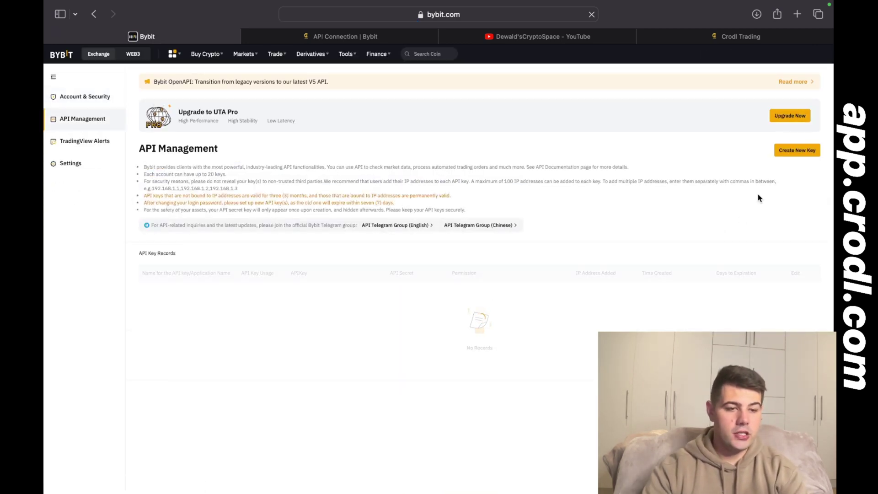
{"action": "left_click", "coordinate": [797, 151]}
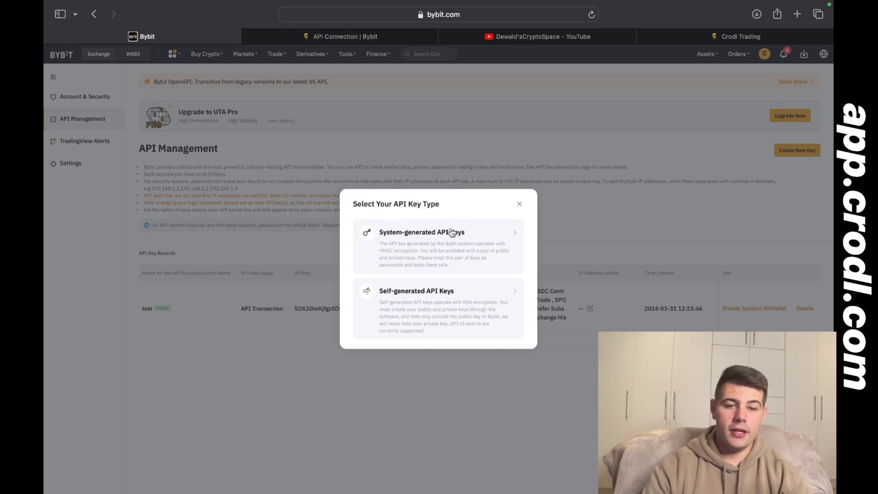
{"action": "left_click", "coordinate": [431, 254]}
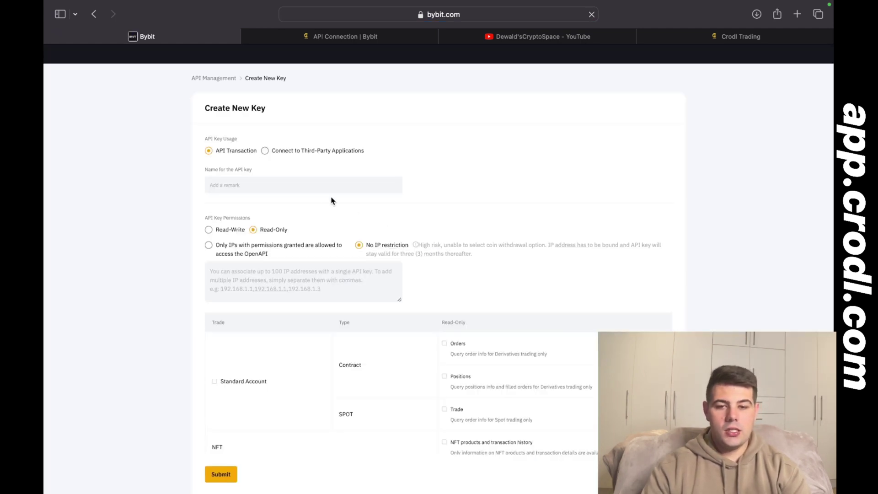
Name the new API key "Crodl bot".
{"action": "left_click", "coordinate": [313, 187]}
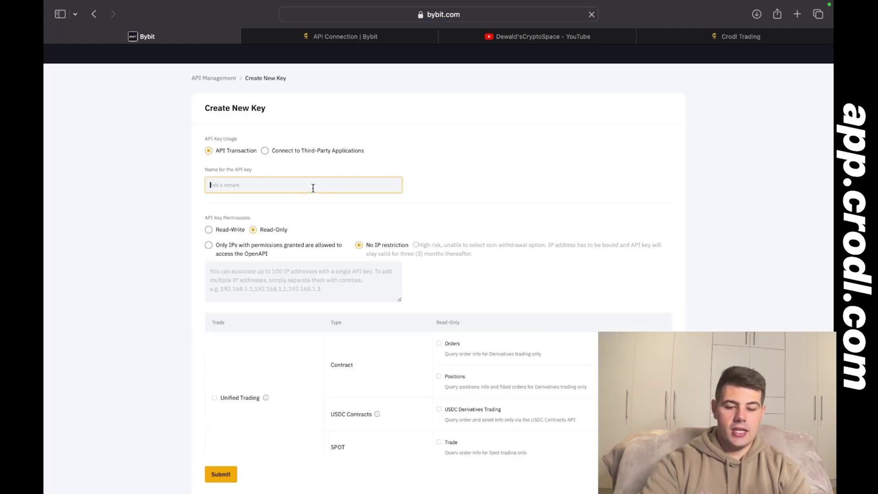
{"action": "type", "text": "Cord Bot"}
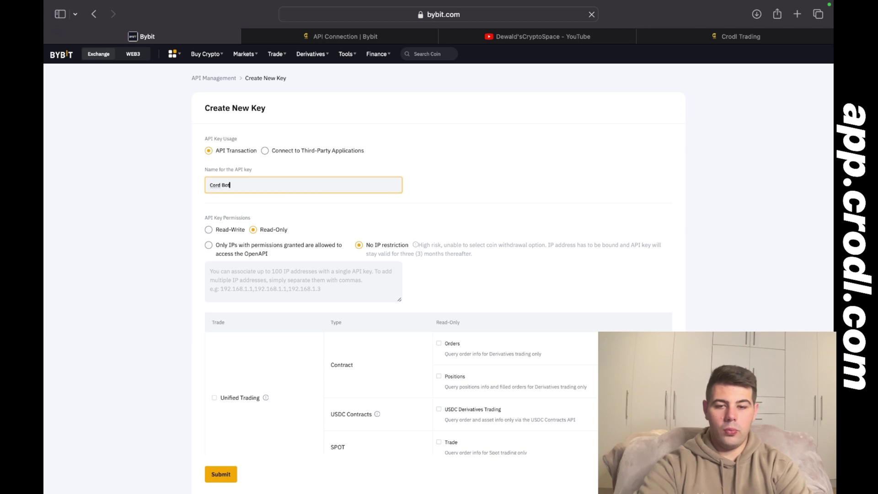
{"action": "key", "text": "BackSpace"}
{"action": "key", "text": "BackSpace"}
{"action": "key", "text": "BackSpace"}
{"action": "key", "text": "BackSpace"}
{"action": "key", "text": "BackSpace"}
{"action": "key", "text": "BackSpace"}
{"action": "key", "text": "BackSpace"}
{"action": "type", "text": "rod"}
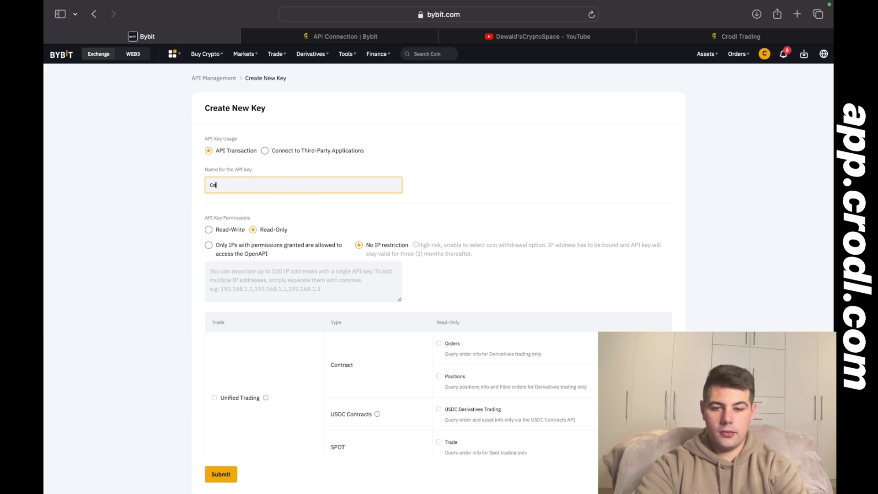
{"action": "type", "text": "l bot"}
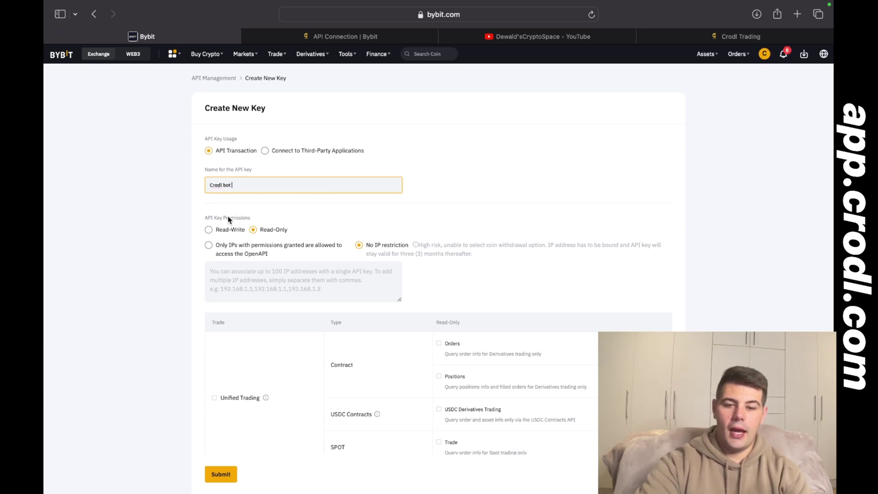
Give the API key Read-Write access and enable all Unified Trading and Assets permissions.
{"action": "left_click", "coordinate": [210, 232]}
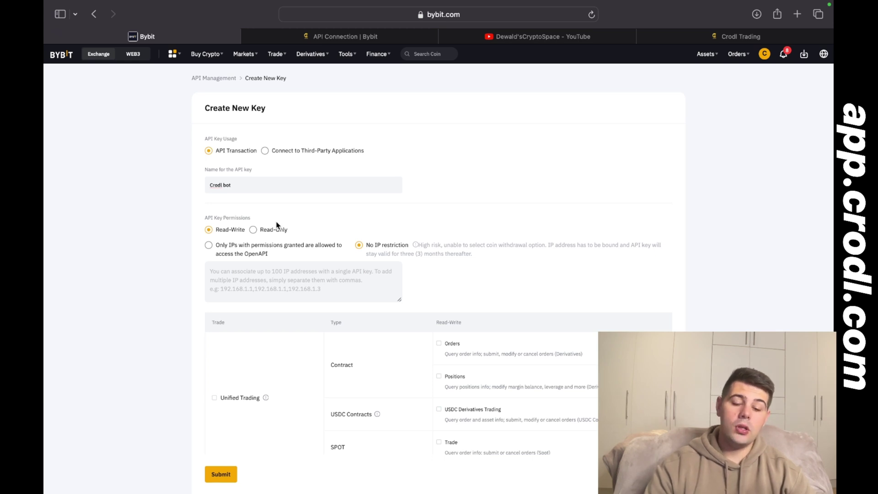
{"action": "scroll", "coordinate": [276, 227], "scroll_direction": "down", "scroll_amount": 2}
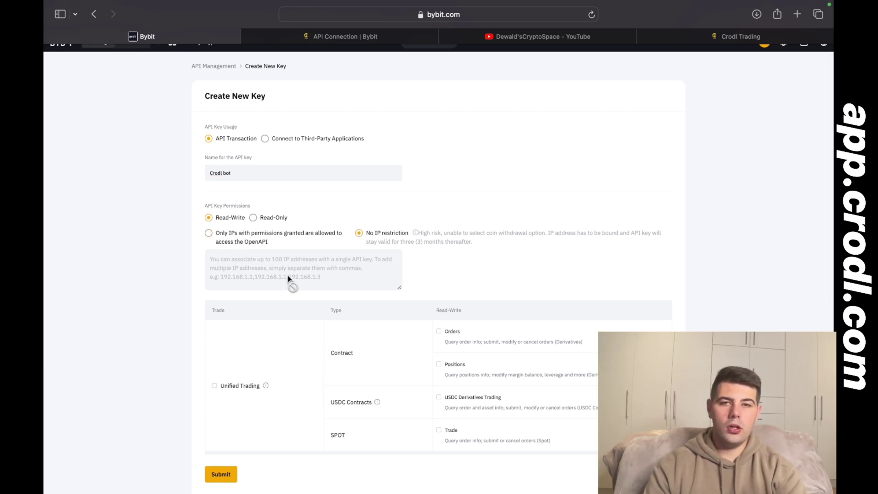
{"action": "scroll", "coordinate": [290, 279], "scroll_direction": "down", "scroll_amount": 3}
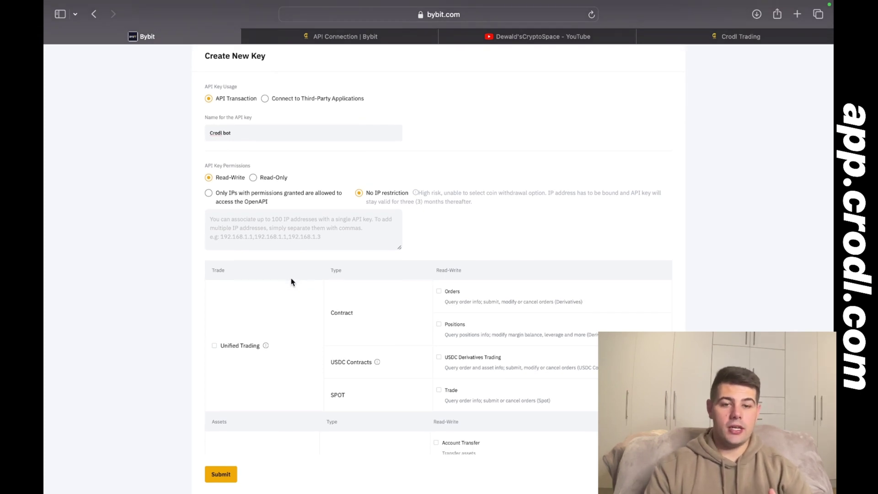
{"action": "scroll", "coordinate": [273, 282], "scroll_direction": "down", "scroll_amount": 5}
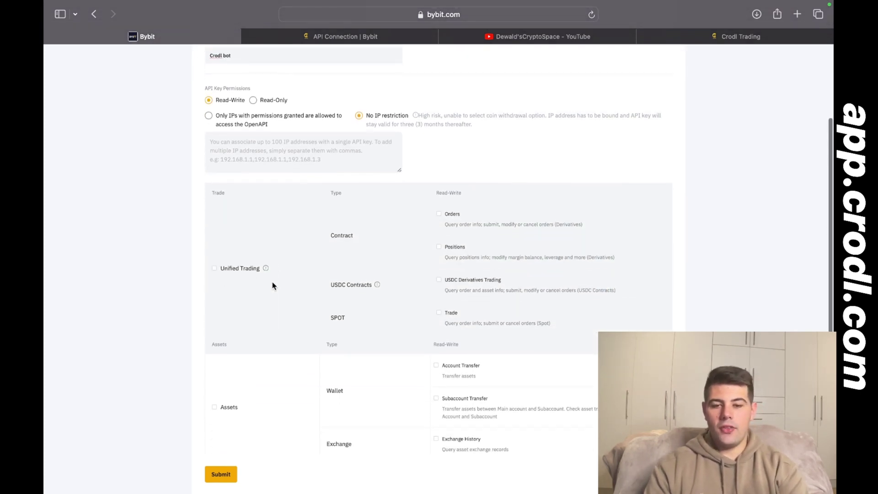
{"action": "left_click", "coordinate": [215, 243]}
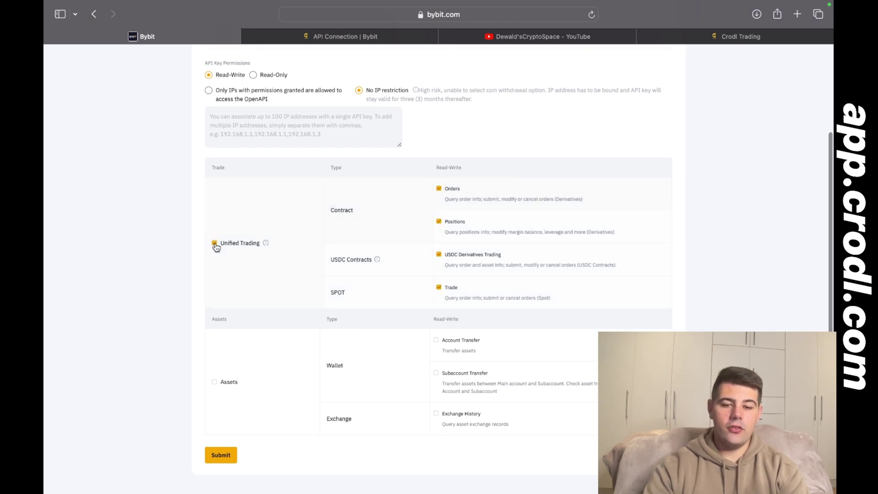
{"action": "scroll", "coordinate": [283, 254], "scroll_direction": "down", "scroll_amount": 2}
{"action": "left_click", "coordinate": [215, 348]}
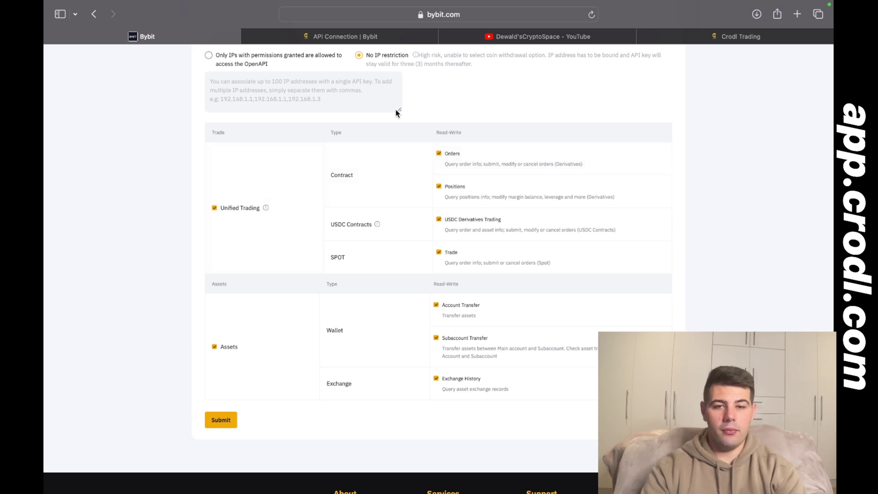
Review the chosen permissions and submit the form to create the API key.
{"action": "scroll", "coordinate": [396, 110], "scroll_direction": "up", "scroll_amount": 2}
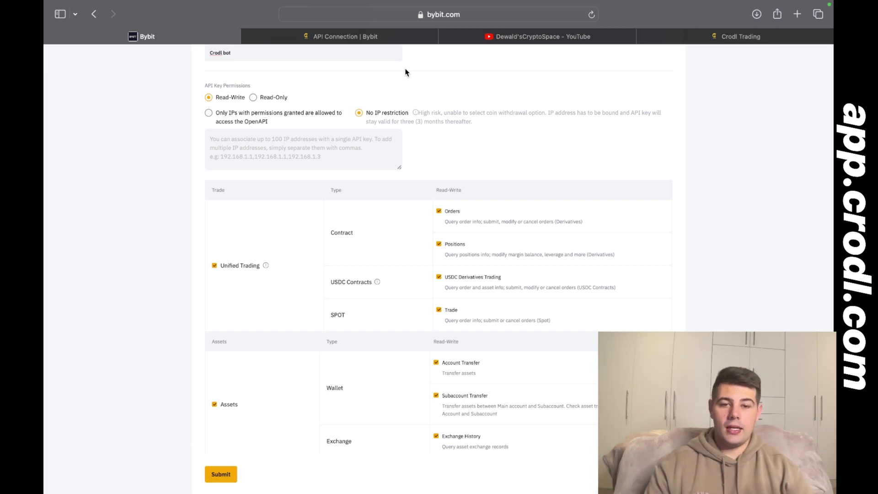
{"action": "scroll", "coordinate": [379, 130], "scroll_direction": "down", "scroll_amount": 3}
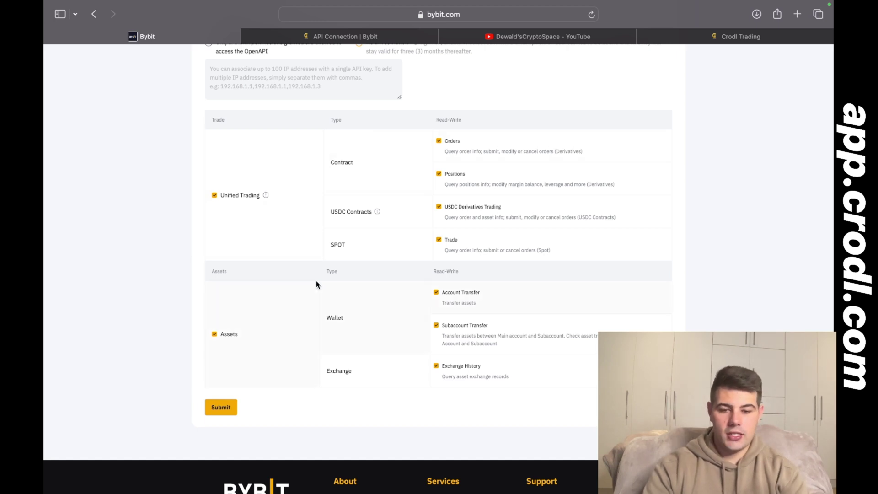
{"action": "left_click", "coordinate": [226, 408]}
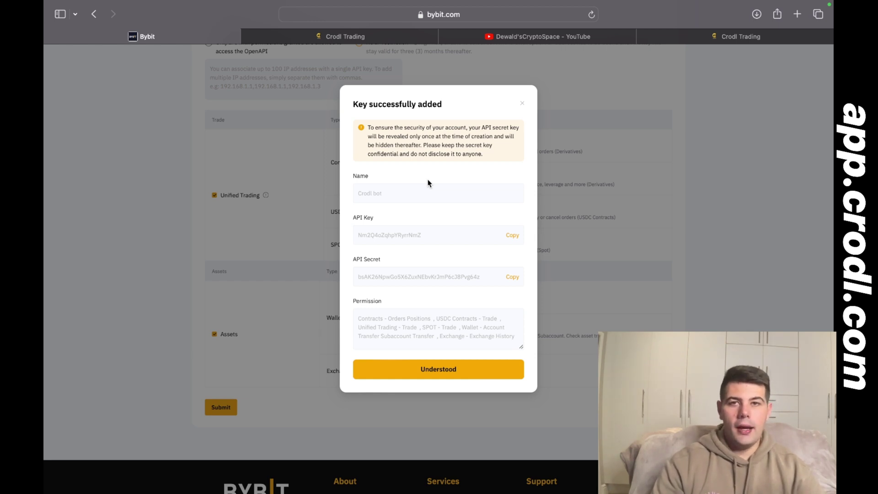
Switch to the Crodl web app, sign in and look over the dashboard's wallet balances.
{"action": "left_click", "coordinate": [365, 36]}
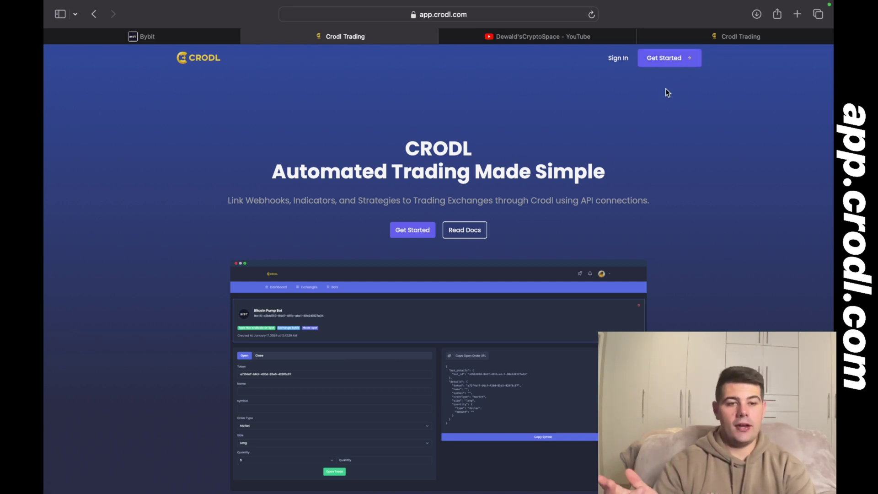
{"action": "left_click", "coordinate": [619, 59]}
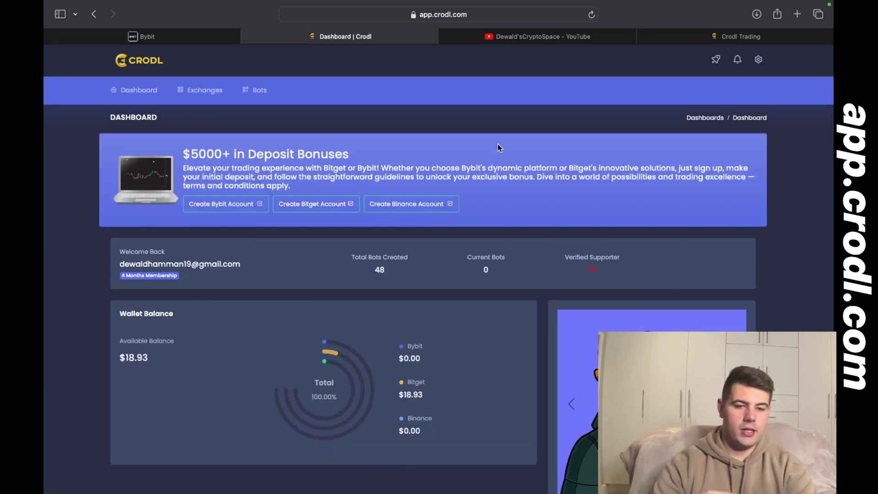
{"action": "scroll", "coordinate": [480, 216], "scroll_direction": "down", "scroll_amount": 1}
{"action": "scroll", "coordinate": [479, 216], "scroll_direction": "up", "scroll_amount": 1}
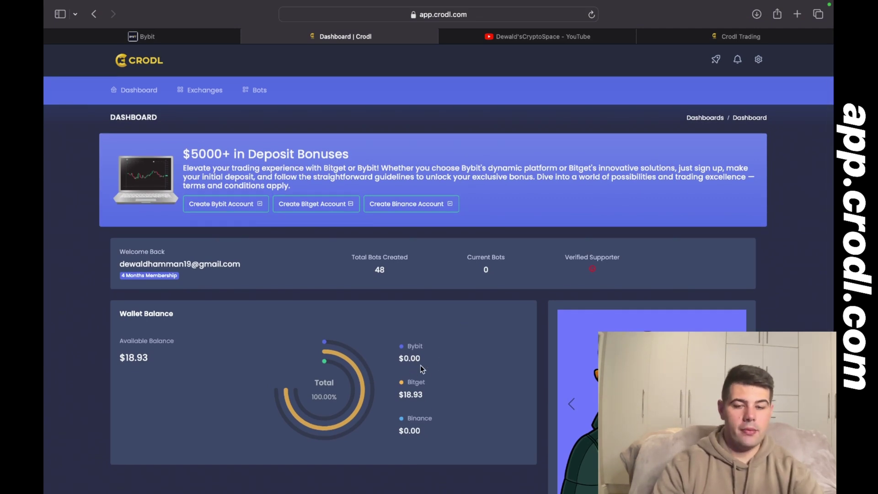
Start a Bybit exchange connection in Crodl and enter "crodl bot" as its API name.
{"action": "left_click", "coordinate": [211, 94]}
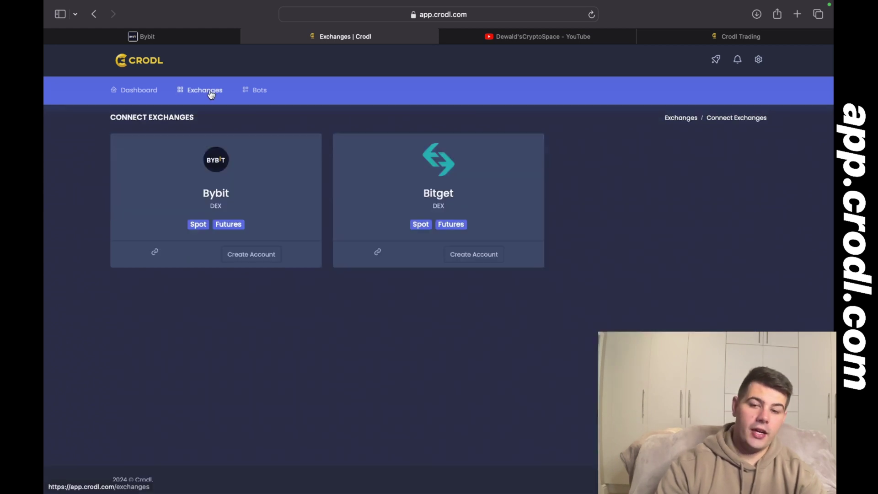
{"action": "left_click", "coordinate": [153, 253]}
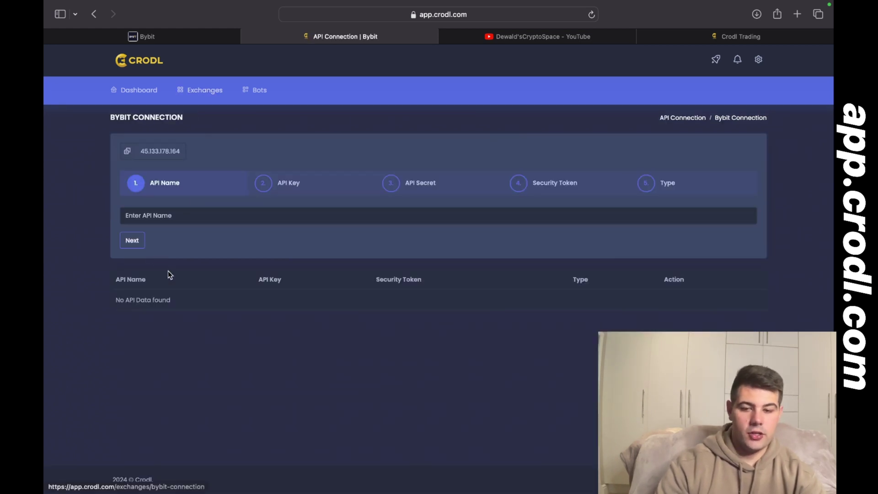
{"action": "left_click", "coordinate": [175, 219]}
{"action": "type", "text": "crodl bot"}
{"action": "left_click", "coordinate": [133, 242]}
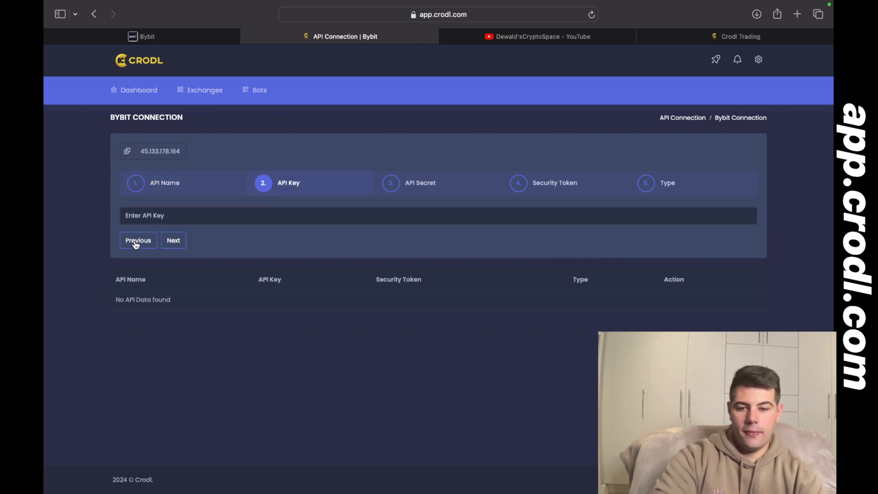
Copy the new API key from Bybit and paste it into the API key field of Crodl's Bybit connection.
{"action": "left_click", "coordinate": [148, 36]}
{"action": "left_click", "coordinate": [509, 229]}
{"action": "left_click", "coordinate": [356, 39]}
{"action": "left_click", "coordinate": [265, 216]}
{"action": "key", "text": "super+v"}
{"action": "left_click", "coordinate": [172, 242]}
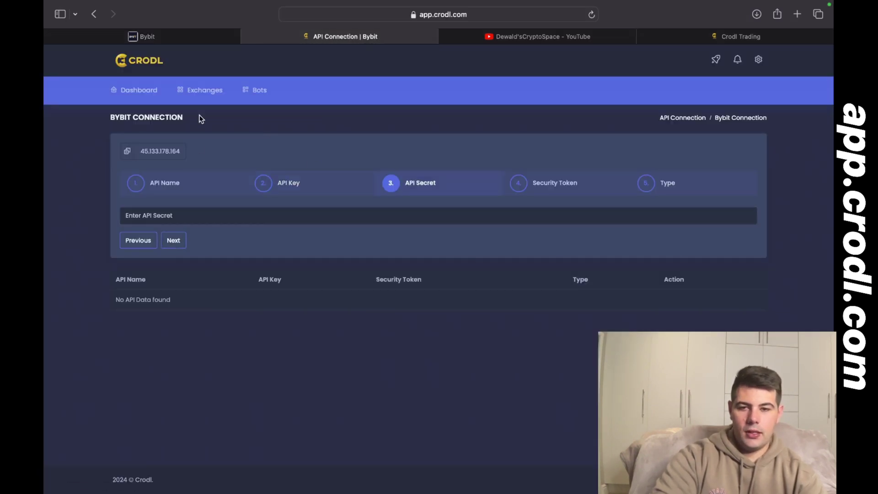
Copy the API secret from Bybit and paste it into the API secret field of Crodl's Bybit connection.
{"action": "left_click", "coordinate": [170, 36]}
{"action": "left_click", "coordinate": [514, 278]}
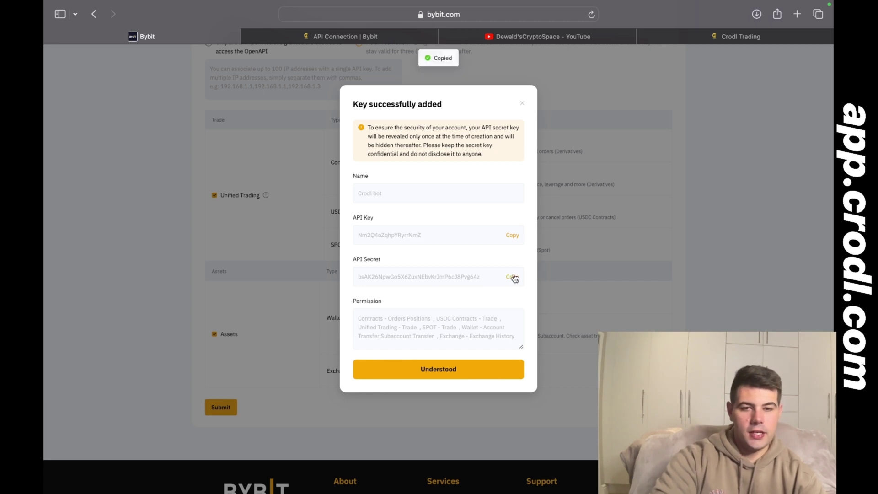
{"action": "left_click", "coordinate": [378, 37]}
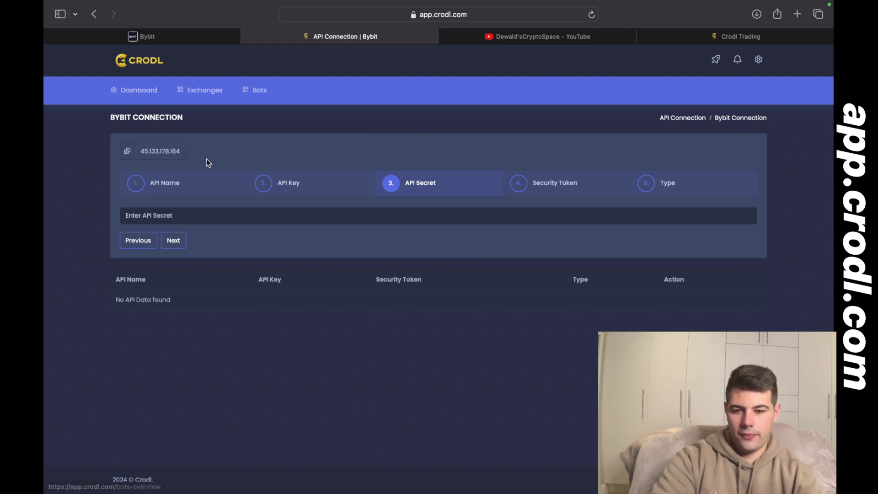
{"action": "left_click", "coordinate": [158, 212]}
{"action": "key", "text": "super+v"}
{"action": "left_click", "coordinate": [174, 241]}
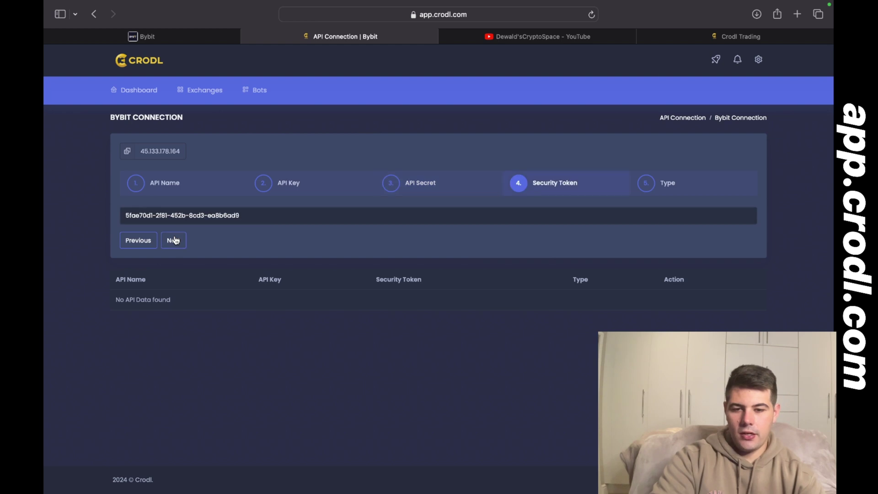
Accept the prefilled security token, set the connection type to Live Trading and submit the Bybit connection.
{"action": "left_click", "coordinate": [174, 240]}
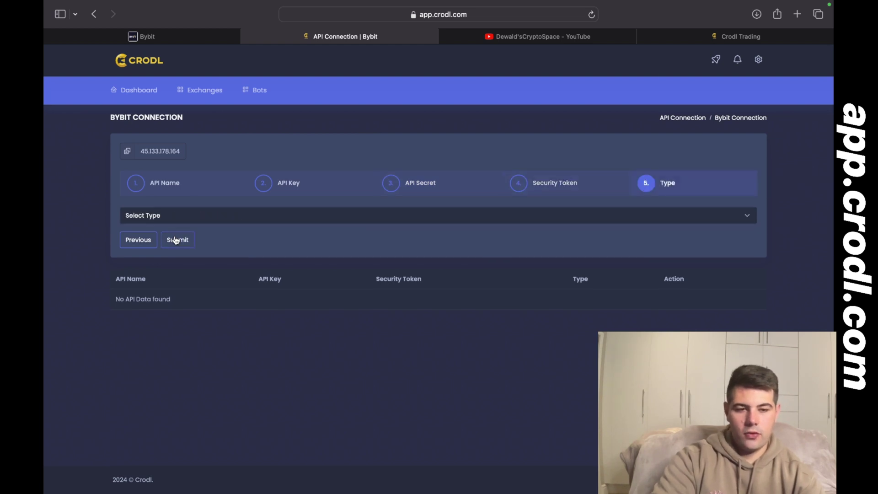
{"action": "left_click", "coordinate": [198, 214]}
{"action": "left_click", "coordinate": [174, 225]}
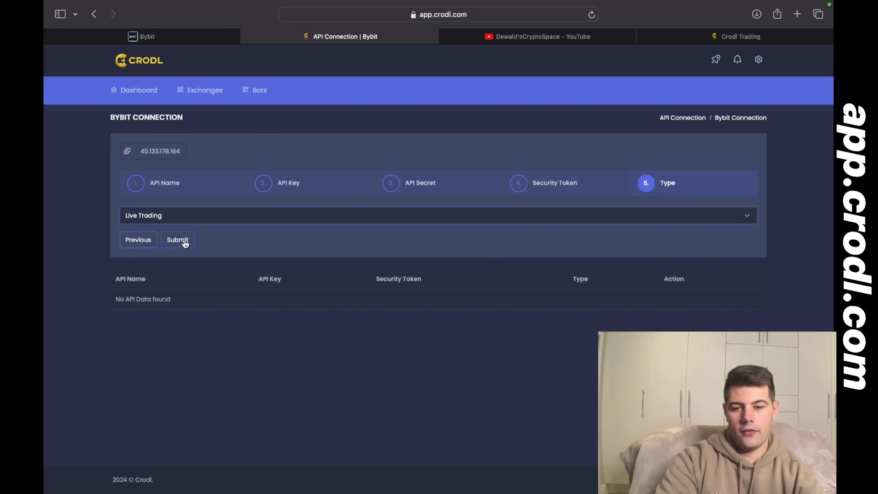
{"action": "left_click", "coordinate": [183, 246]}
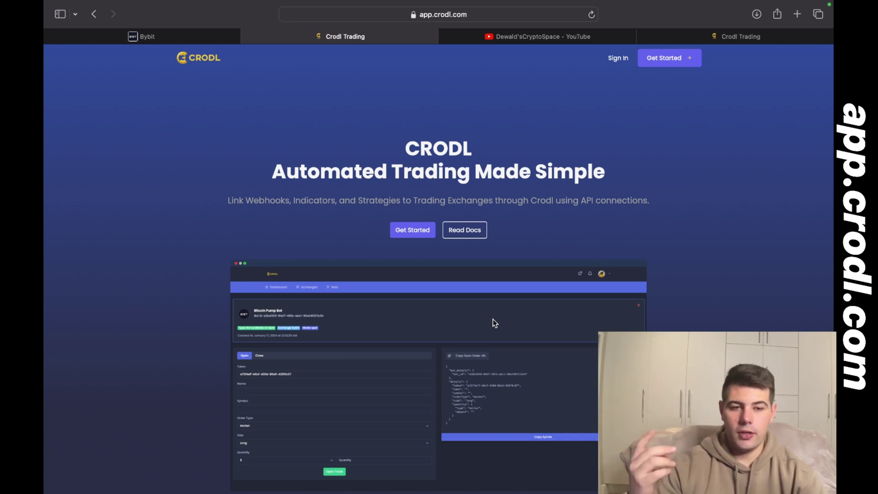
Sign in to Crodl again and open the bots section from the dashboard.
{"action": "left_click", "coordinate": [618, 62]}
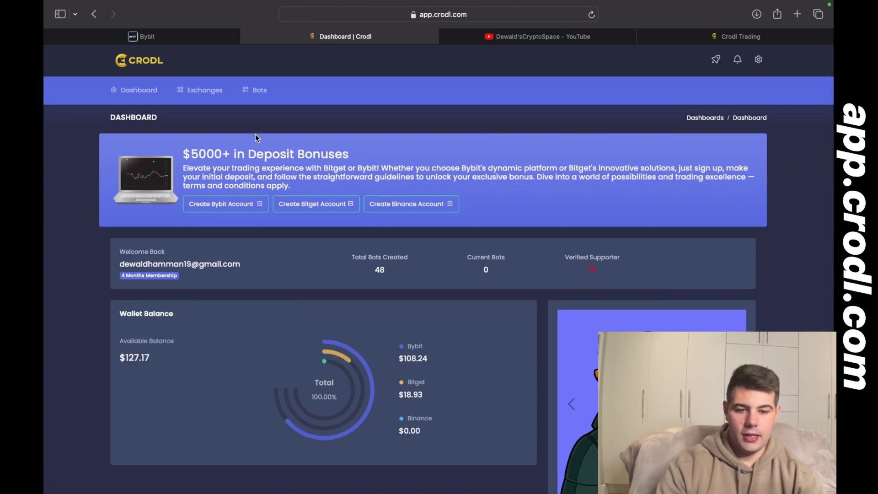
{"action": "left_click", "coordinate": [260, 90]}
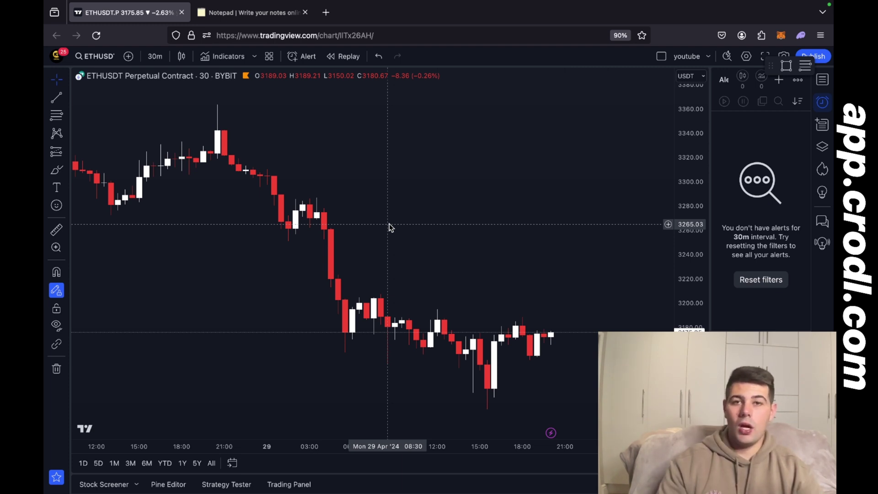
Search the TradingView indicators for "supertrend" and add the built-in Supertrend Strategy to the ETHUSDT chart.
{"action": "left_click", "coordinate": [225, 54]}
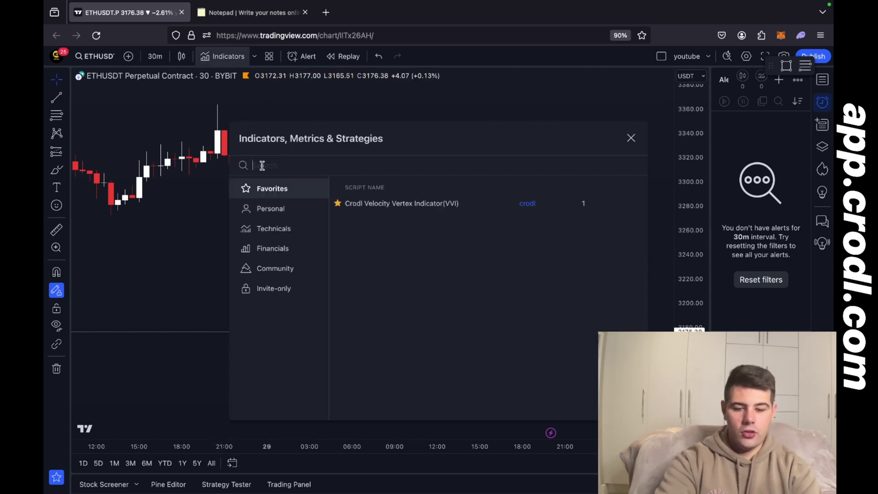
{"action": "type", "text": "supertrend"}
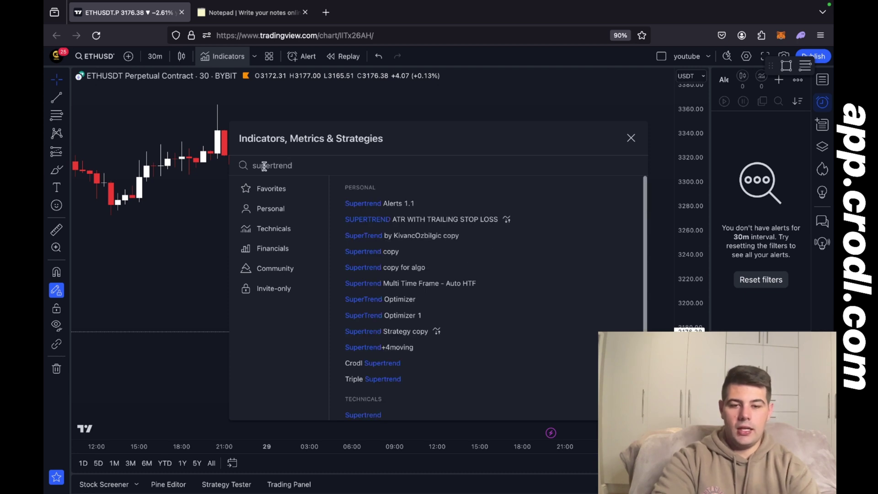
{"action": "scroll", "coordinate": [369, 341], "scroll_direction": "down", "scroll_amount": 3}
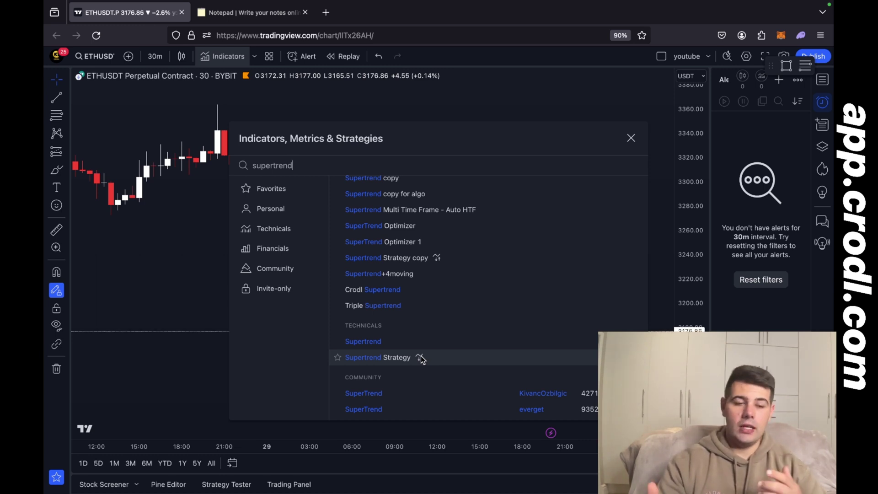
{"action": "left_click", "coordinate": [434, 361]}
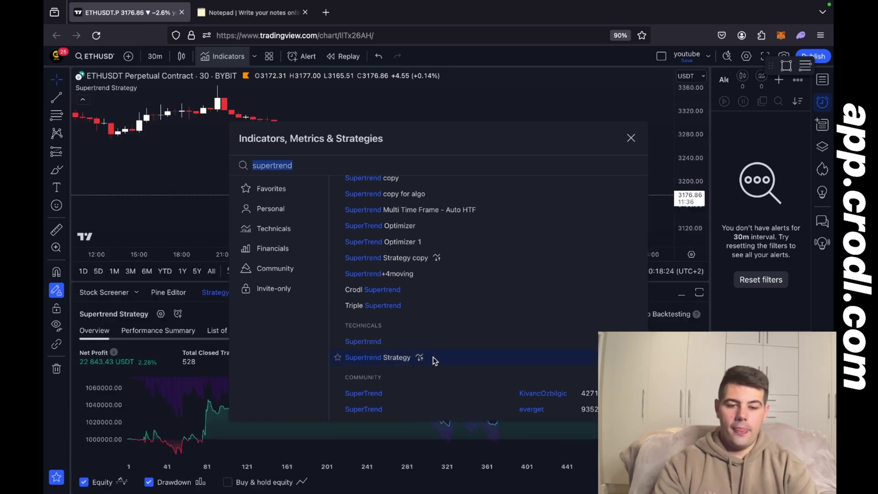
{"action": "left_click", "coordinate": [632, 138]}
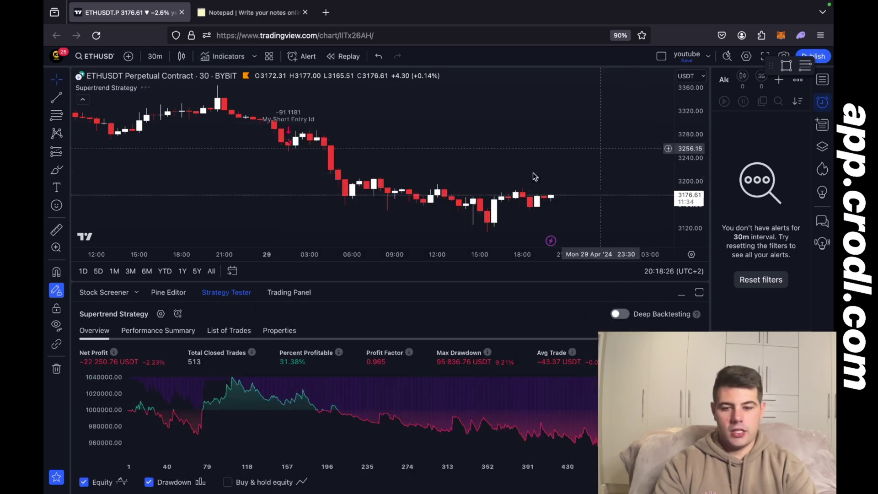
Open the source code of the Supertrend Strategy on the chart and create an editable working copy of it.
{"action": "scroll", "coordinate": [301, 206], "scroll_direction": "left", "scroll_amount": 5}
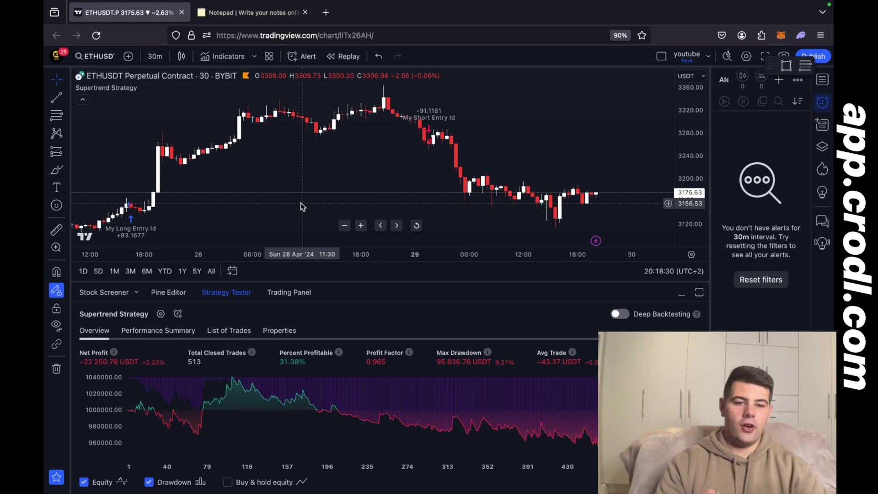
{"action": "scroll", "coordinate": [300, 205], "scroll_direction": "left", "scroll_amount": 5}
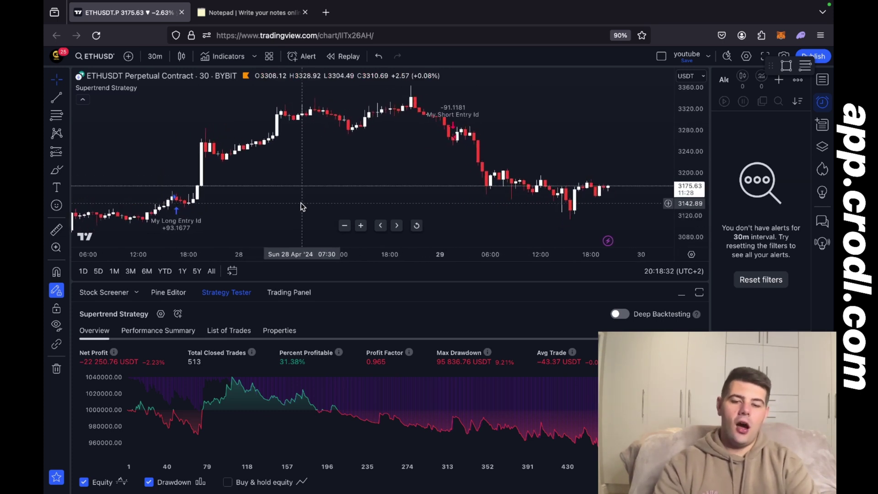
{"action": "scroll", "coordinate": [301, 206], "scroll_direction": "left", "scroll_amount": 3}
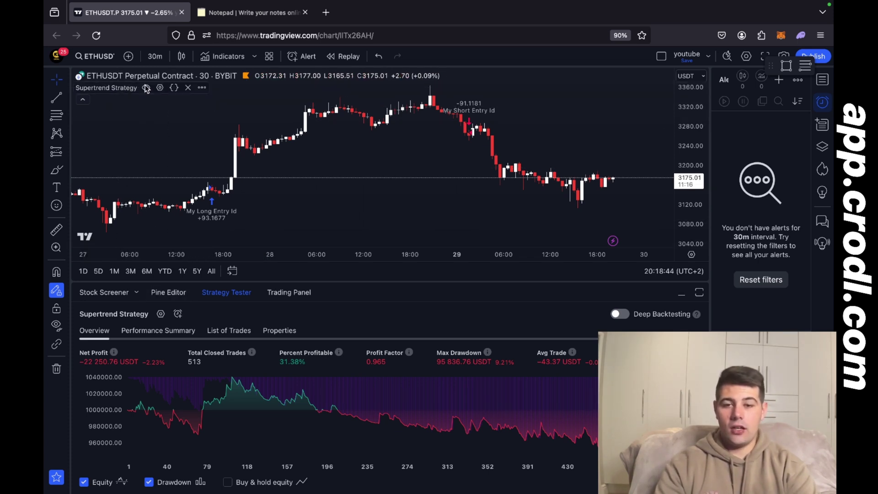
{"action": "left_click", "coordinate": [176, 89]}
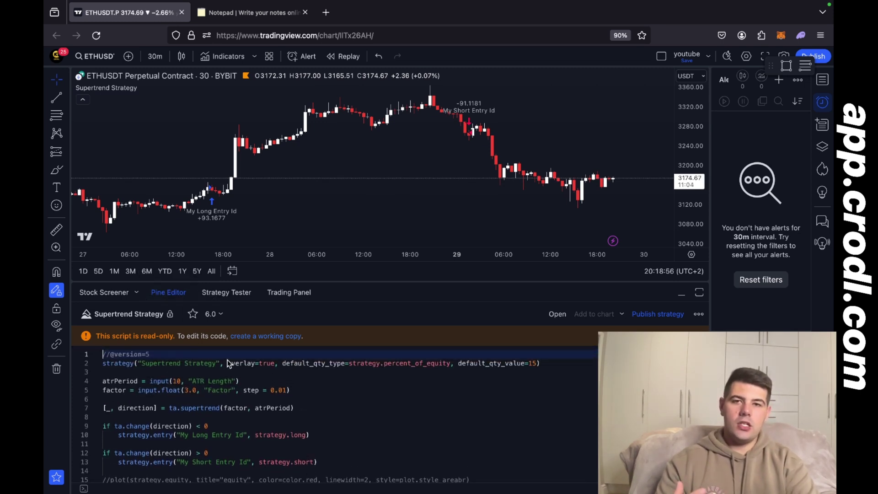
{"action": "left_click", "coordinate": [253, 336]}
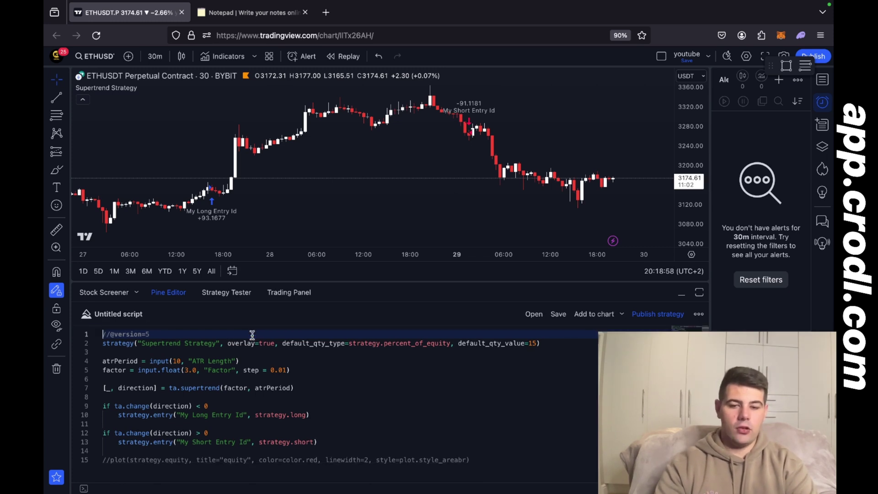
{"action": "scroll", "coordinate": [265, 361], "scroll_direction": "down", "scroll_amount": 1}
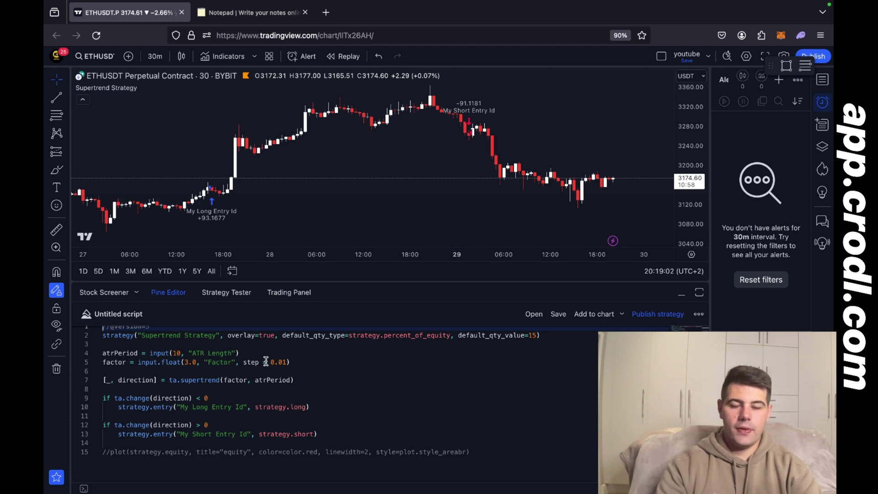
Copy the alert message code from the online Notepad and paste it below the short entry block of the strategy script.
{"action": "left_click", "coordinate": [233, 13]}
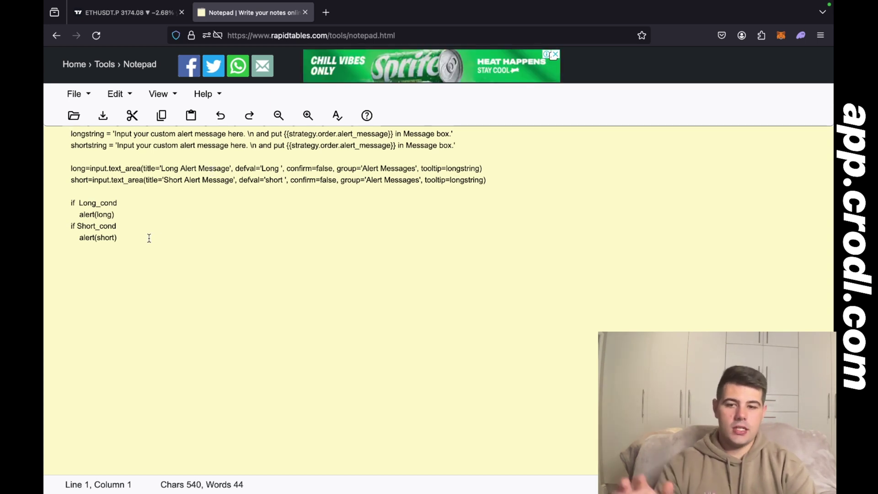
{"action": "left_click_drag", "start_coordinate": [117, 237], "coordinate": [57, 136]}
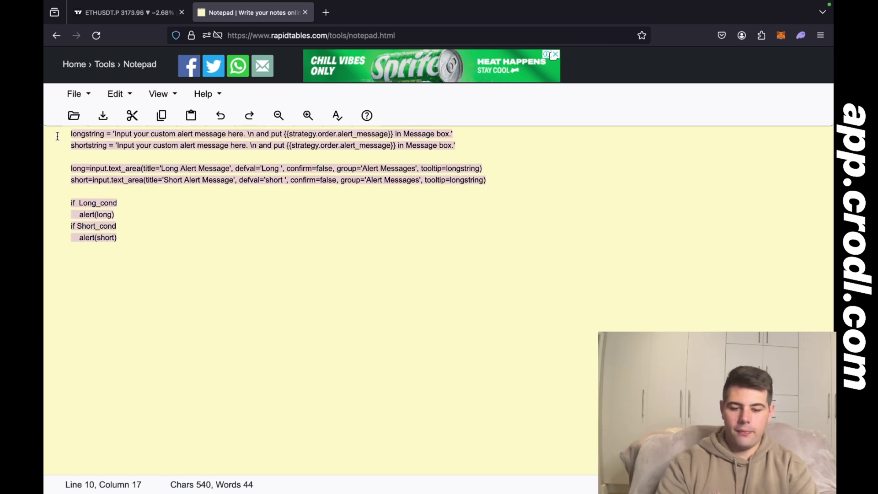
{"action": "left_click", "coordinate": [120, 13]}
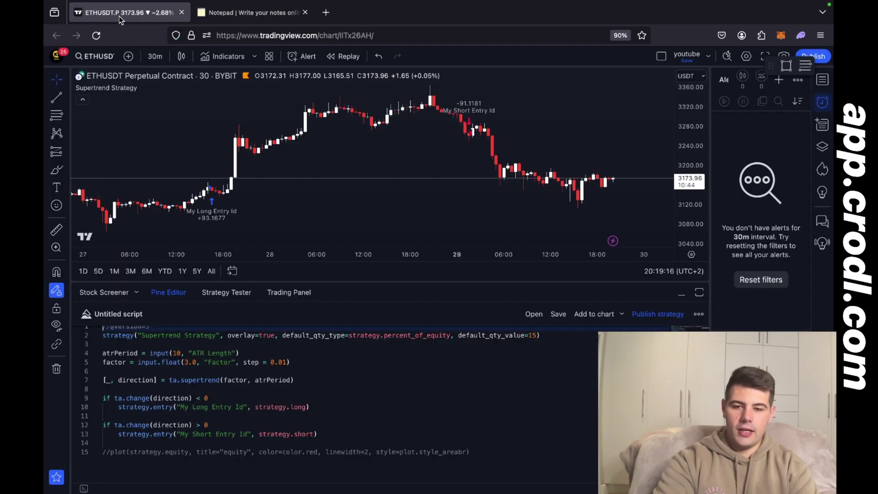
{"action": "scroll", "coordinate": [221, 352], "scroll_direction": "down", "scroll_amount": 2}
{"action": "left_click", "coordinate": [322, 397]}
{"action": "key", "text": "Return"}
{"action": "key", "text": "Return"}
{"action": "key", "text": "Return"}
{"action": "key", "text": "ctrl+v"}
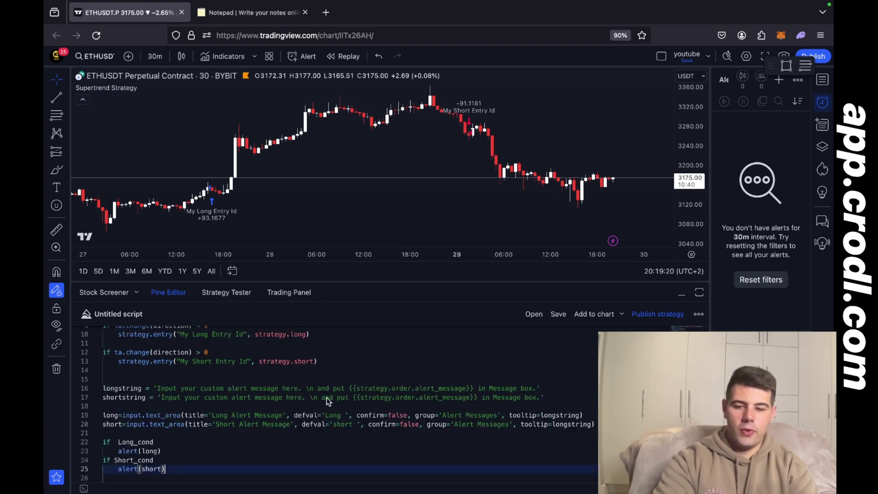
Replace the Long_cond placeholder in the alert code with the script's long entry condition, ta.change(direction) < 0.
{"action": "scroll", "coordinate": [269, 387], "scroll_direction": "up", "scroll_amount": 1}
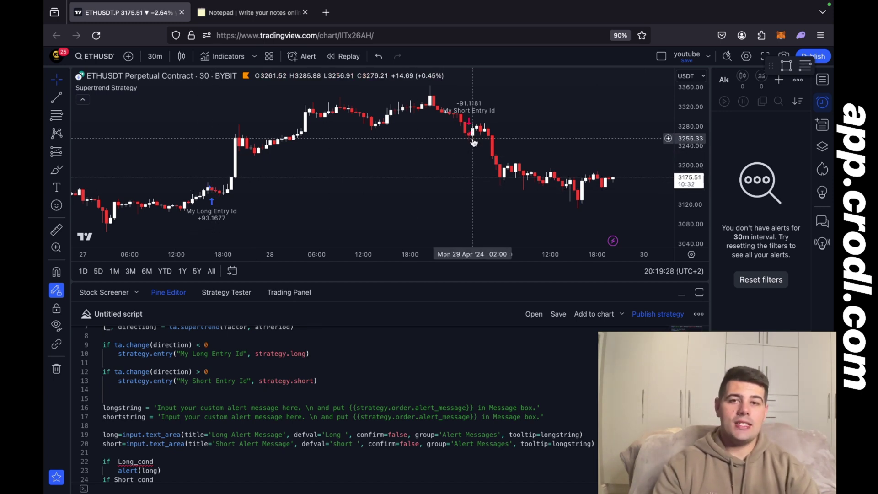
{"action": "scroll", "coordinate": [397, 342], "scroll_direction": "down", "scroll_amount": 3}
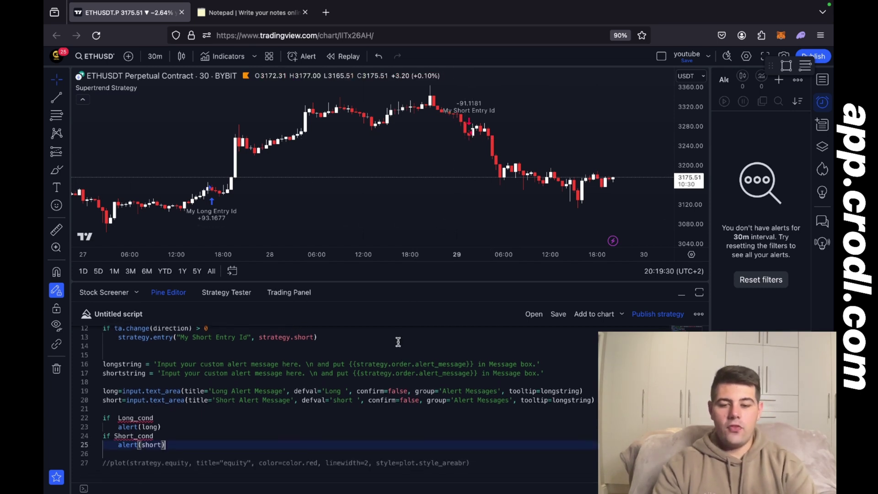
{"action": "scroll", "coordinate": [391, 343], "scroll_direction": "up", "scroll_amount": 3}
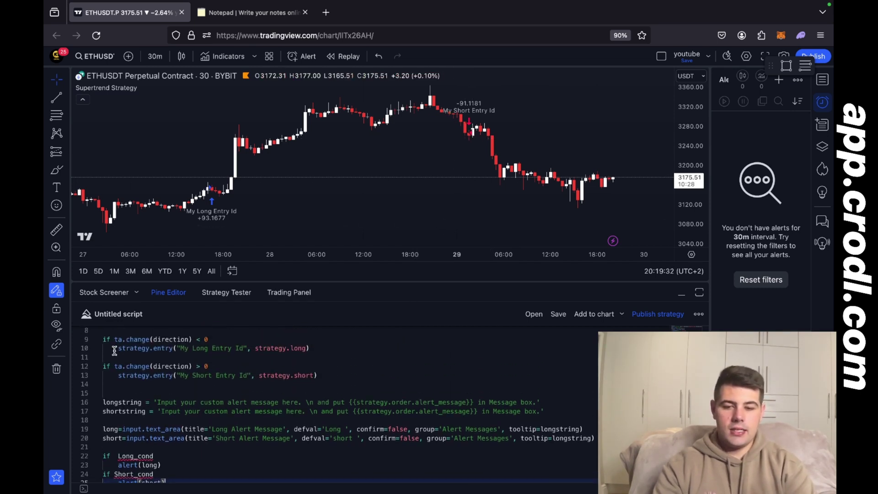
{"action": "mouse_move", "coordinate": [106, 342]}
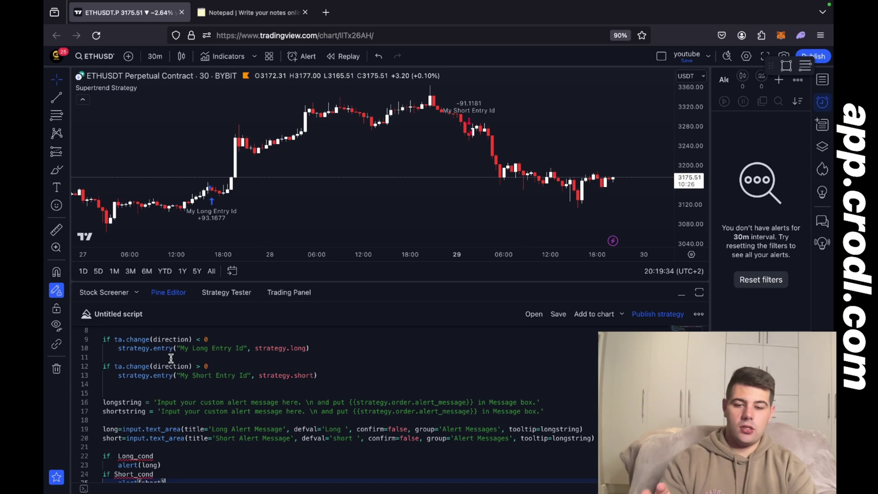
{"action": "mouse_move", "coordinate": [180, 361]}
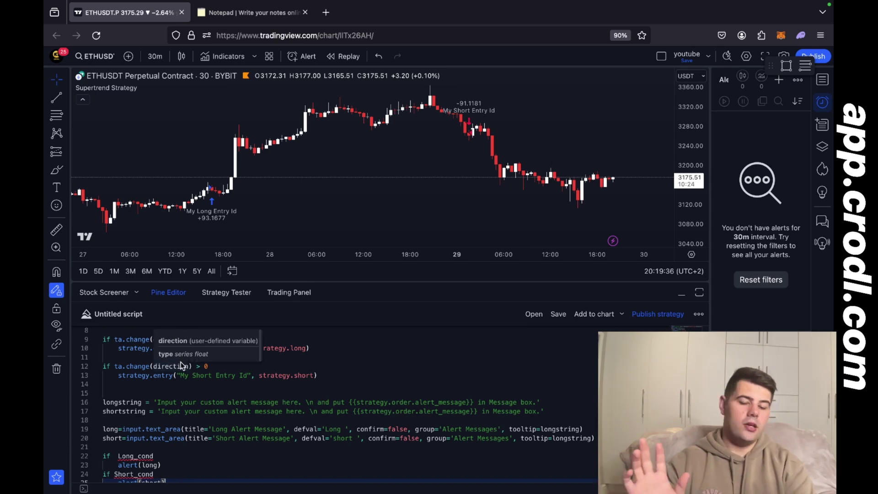
{"action": "left_click", "coordinate": [356, 365]}
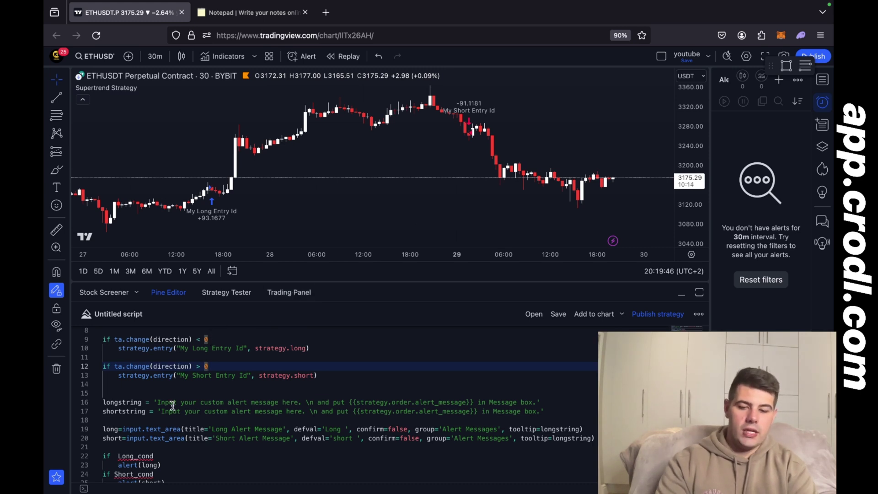
{"action": "left_click_drag", "start_coordinate": [224, 342], "coordinate": [115, 339]}
{"action": "key", "text": "super+c"}
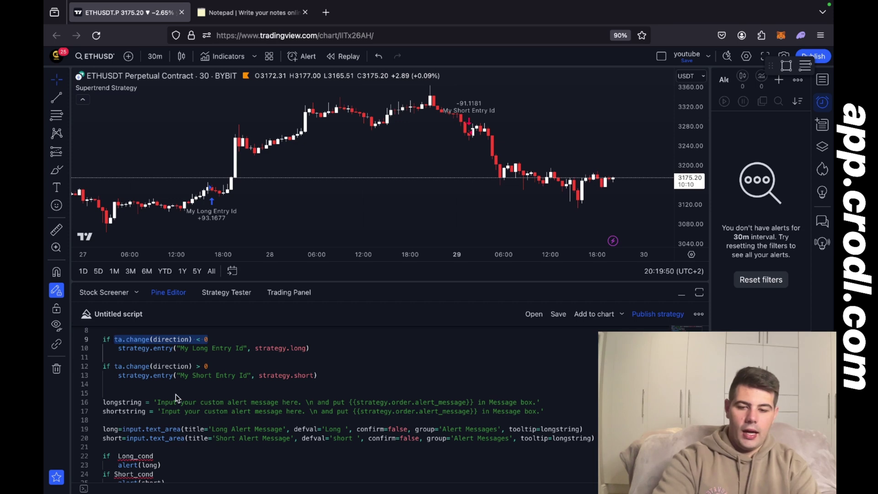
{"action": "left_click_drag", "start_coordinate": [154, 456], "coordinate": [122, 456]}
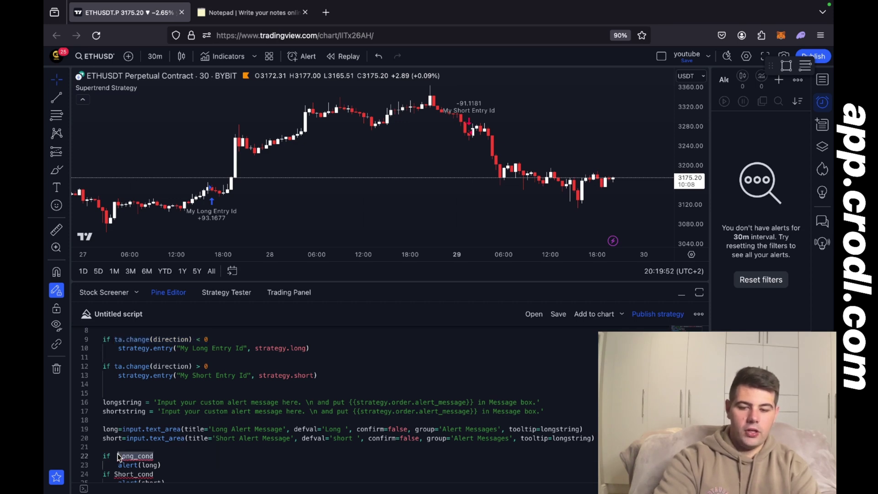
{"action": "key", "text": "super+v"}
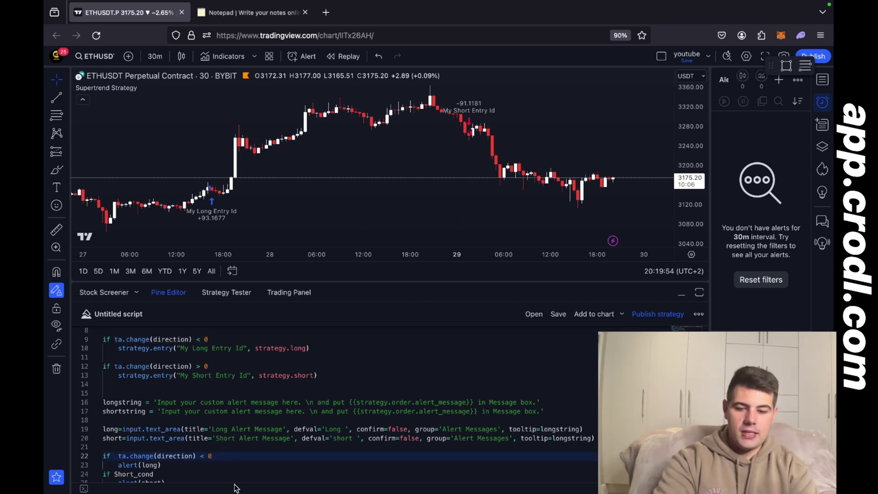
Replace the Short_cond placeholder in the alert code with the script's short entry condition, ta.change(direction) > 0.
{"action": "scroll", "coordinate": [172, 467], "scroll_direction": "down", "scroll_amount": 1}
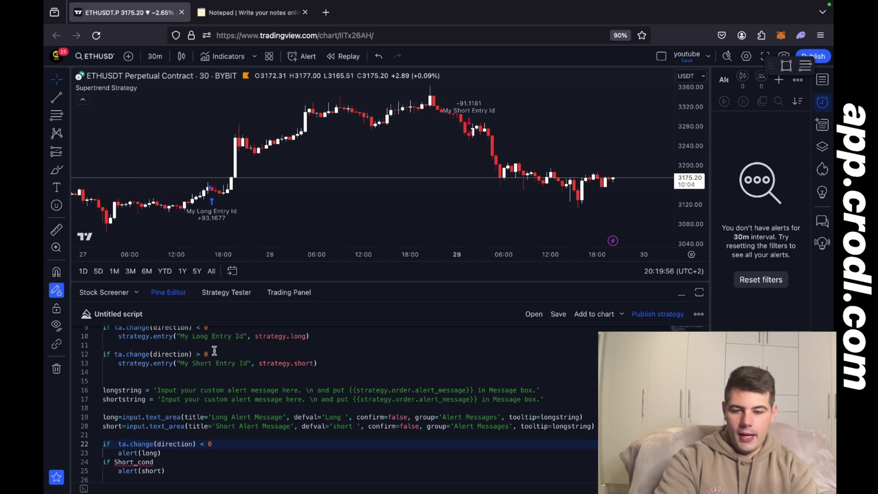
{"action": "left_click_drag", "start_coordinate": [213, 353], "coordinate": [118, 356]}
{"action": "key", "text": "super+c"}
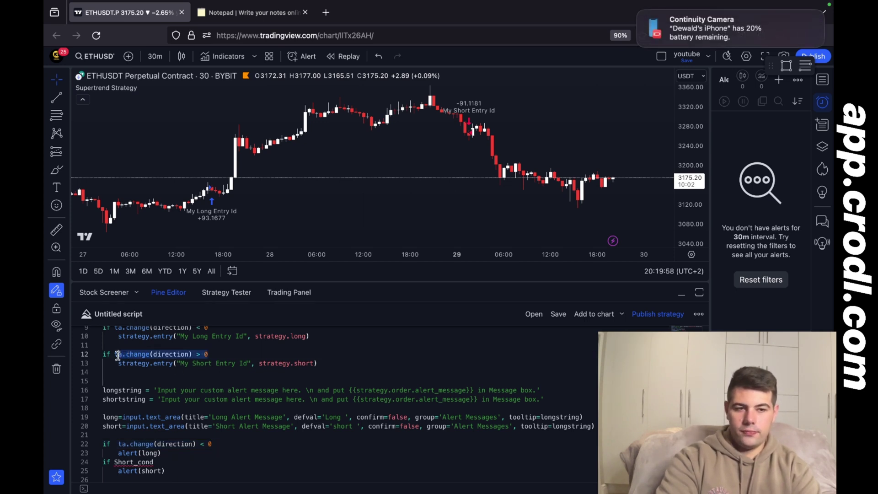
{"action": "scroll", "coordinate": [140, 376], "scroll_direction": "down", "scroll_amount": 5}
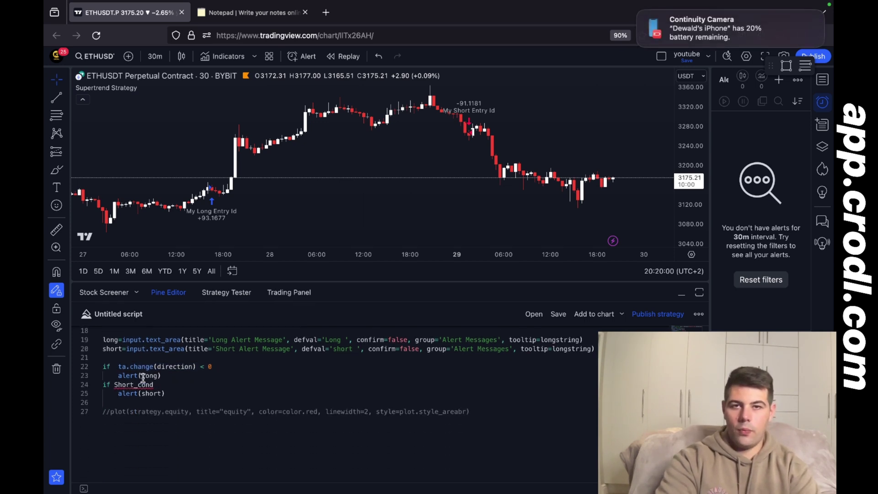
{"action": "left_click", "coordinate": [153, 380]}
{"action": "left_click_drag", "start_coordinate": [116, 379], "coordinate": [113, 379]}
{"action": "key", "text": "super+v"}
{"action": "scroll", "coordinate": [276, 400], "scroll_direction": "up", "scroll_amount": 3}
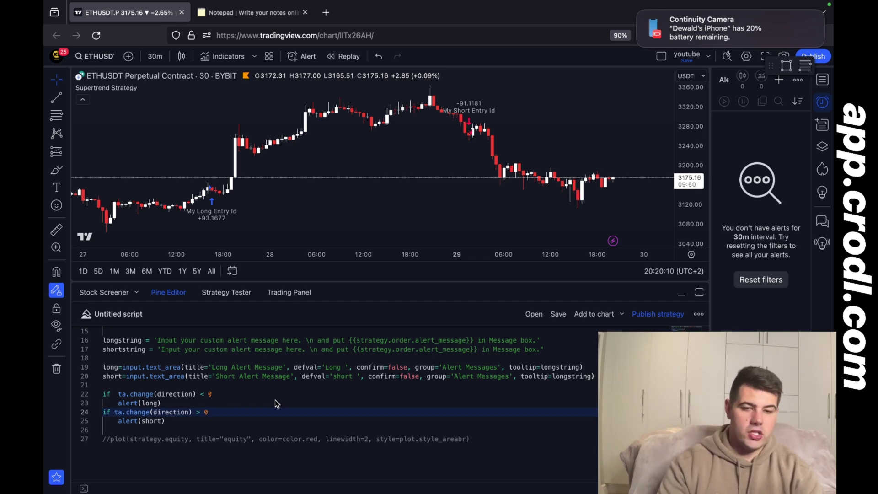
Add the edited script to the chart and open the input settings of the Supertrend Strategy.
{"action": "left_click", "coordinate": [596, 315]}
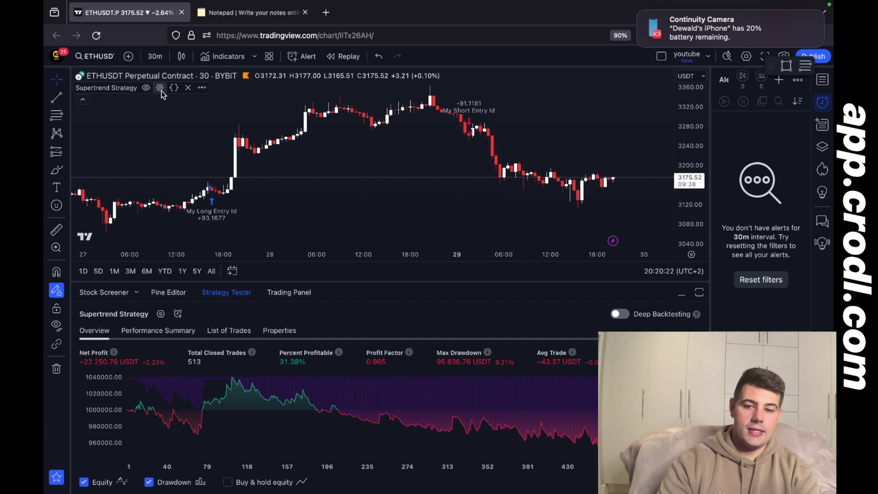
{"action": "left_click", "coordinate": [159, 87]}
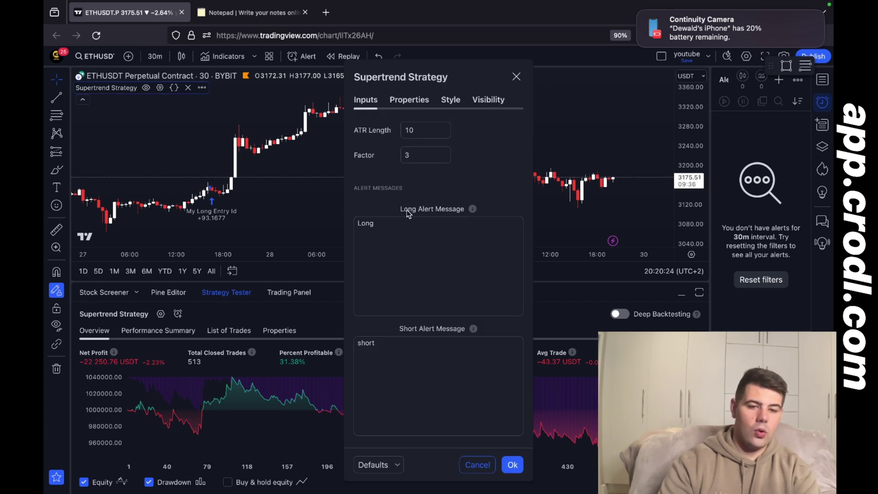
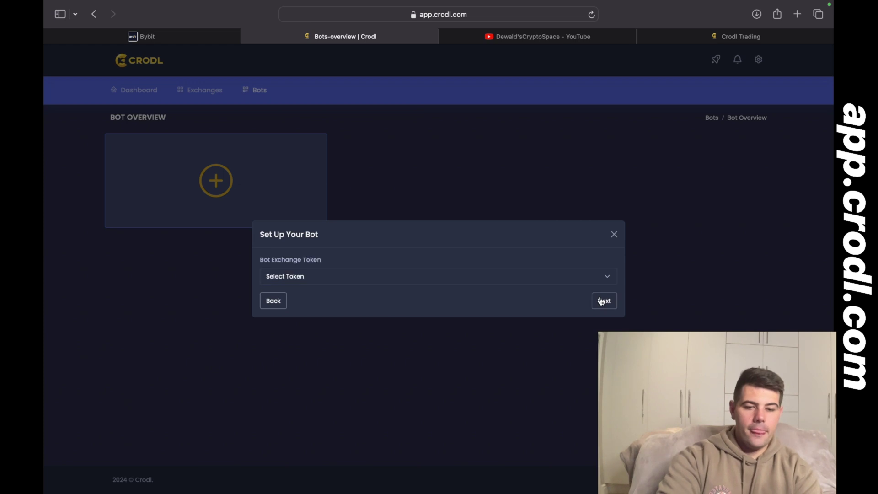
In Crodl's bot setup, choose the Bybit connection as the bot exchange token and set the bot mode to Futures Trading.
{"action": "left_click", "coordinate": [487, 273]}
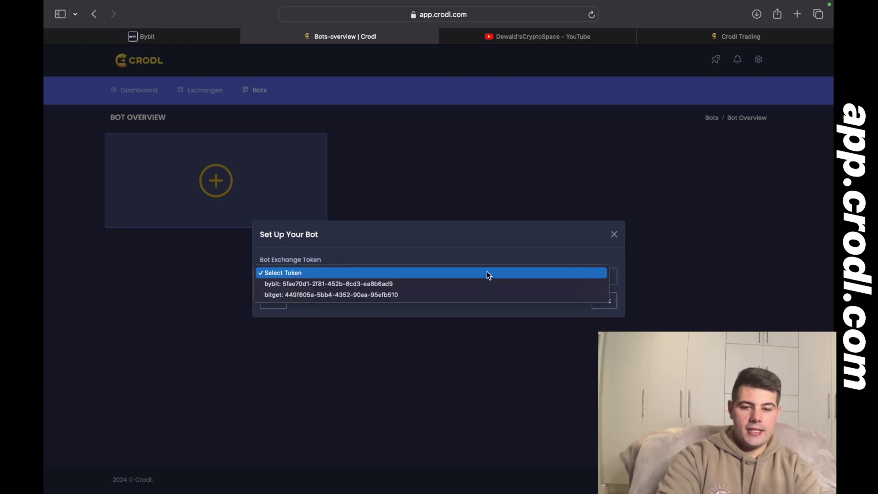
{"action": "left_click", "coordinate": [438, 283]}
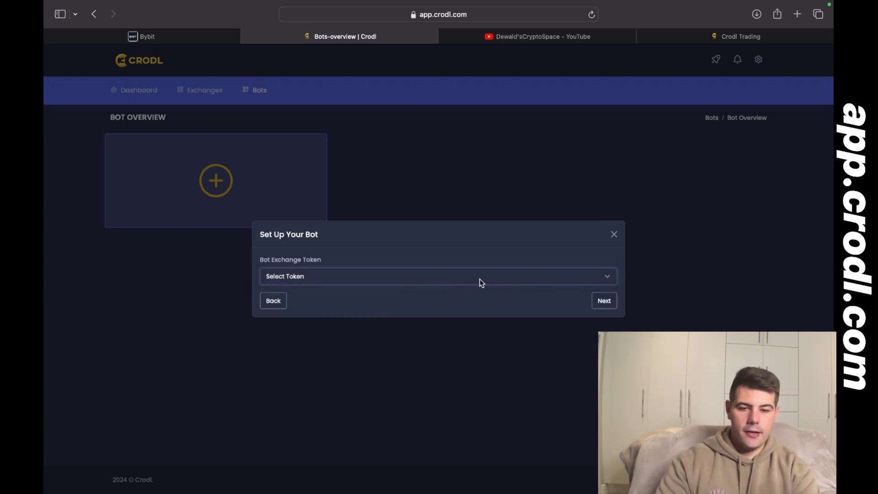
{"action": "left_click", "coordinate": [601, 301]}
{"action": "left_click", "coordinate": [485, 276]}
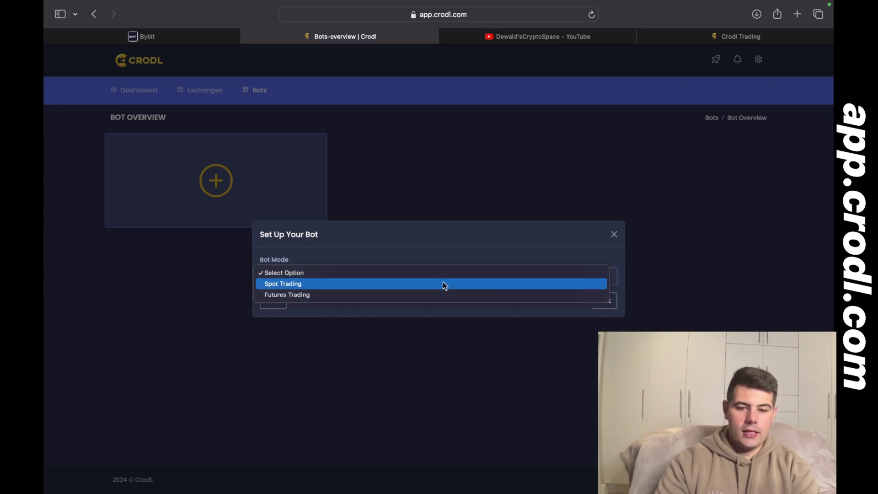
{"action": "left_click", "coordinate": [300, 295]}
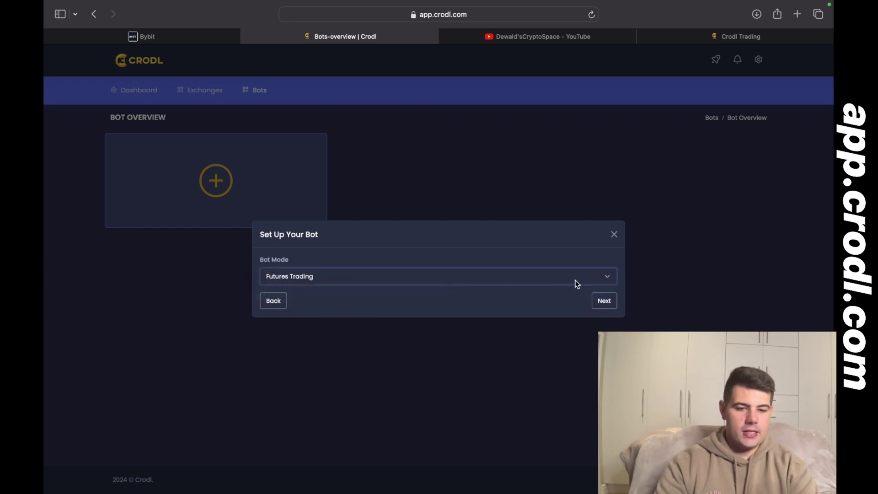
Continue Crodl's bot setup to the bot type and show the available types.
{"action": "left_click", "coordinate": [603, 301]}
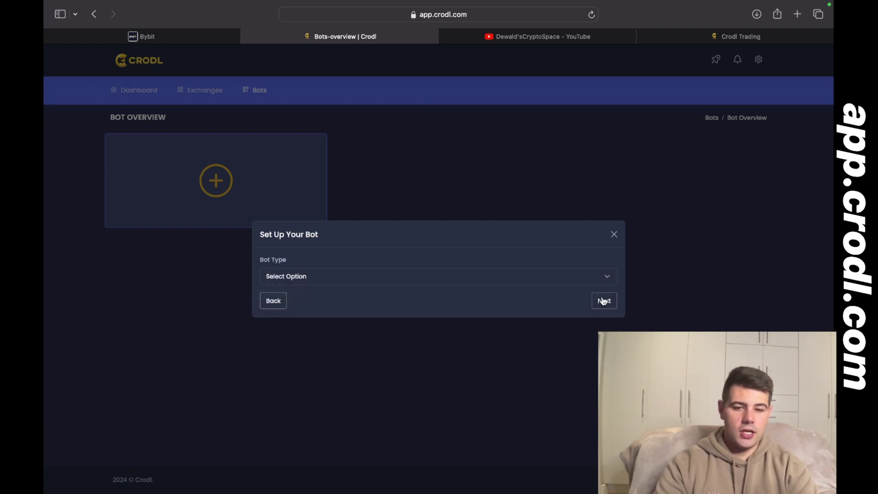
{"action": "left_click", "coordinate": [322, 275]}
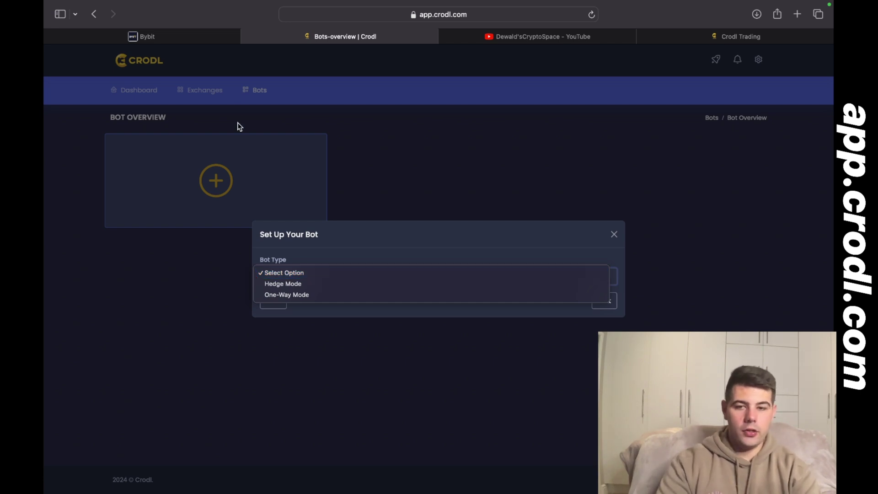
Switch to Bybit, dismiss the new API key notice and open the ETHUSDT perpetual trading page.
{"action": "left_click", "coordinate": [182, 40]}
{"action": "left_click", "coordinate": [177, 39]}
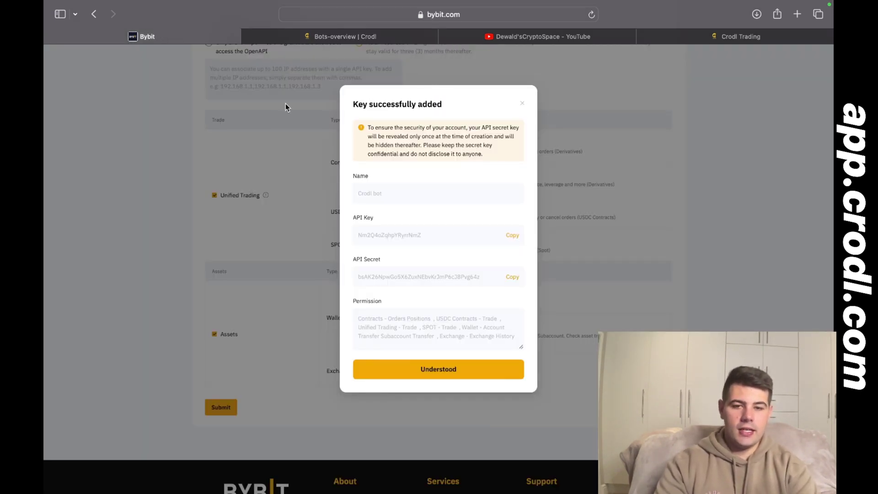
{"action": "left_click", "coordinate": [438, 370]}
{"action": "mouse_move", "coordinate": [259, 56]}
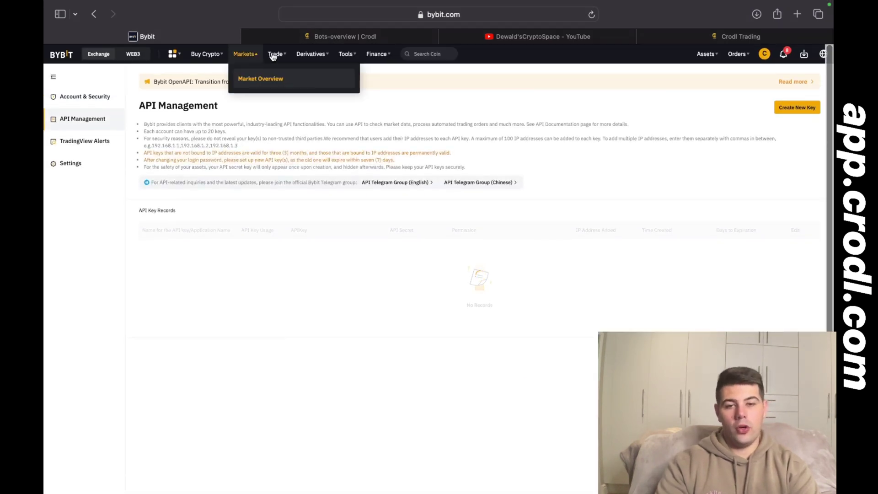
{"action": "mouse_move", "coordinate": [323, 56]}
{"action": "mouse_move", "coordinate": [343, 124]}
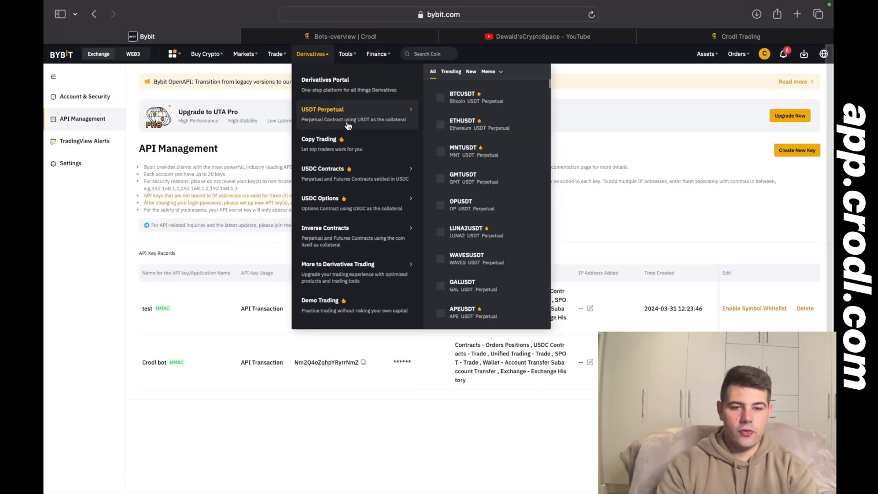
{"action": "left_click", "coordinate": [451, 130]}
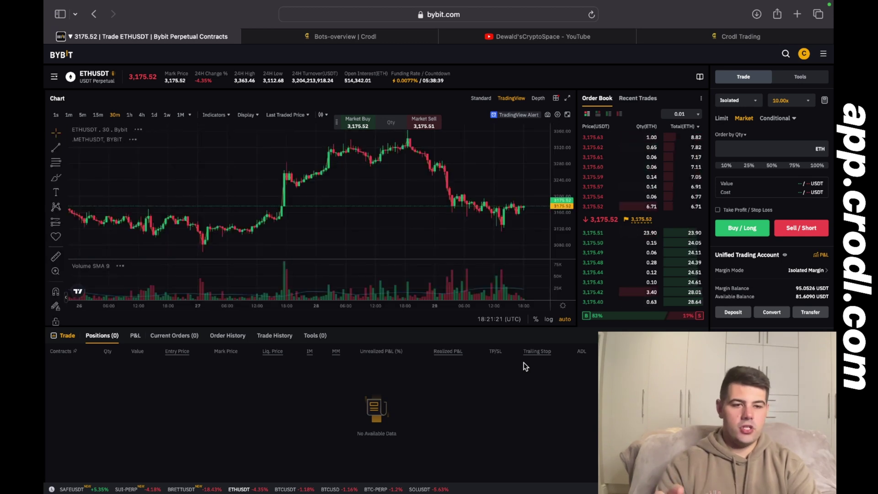
Change Bybit's position mode to Hedge Mode and apply it to all USDT pairs.
{"action": "left_click", "coordinate": [824, 53]}
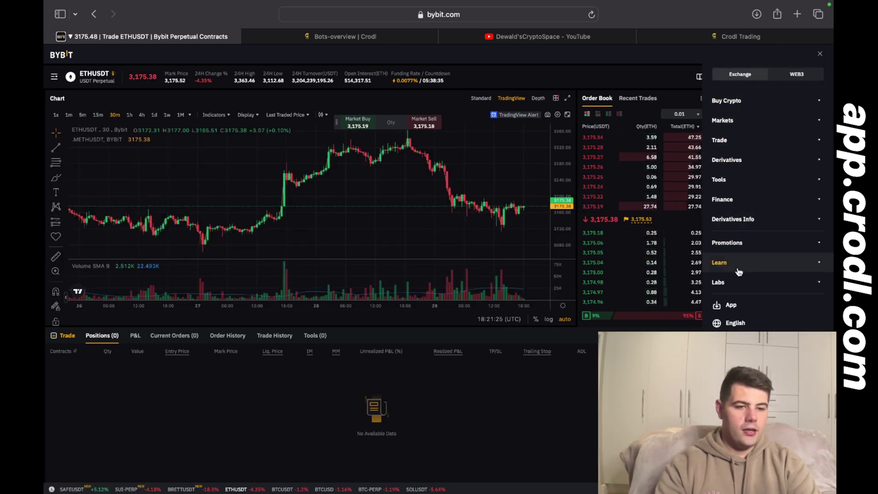
{"action": "left_click", "coordinate": [820, 54]}
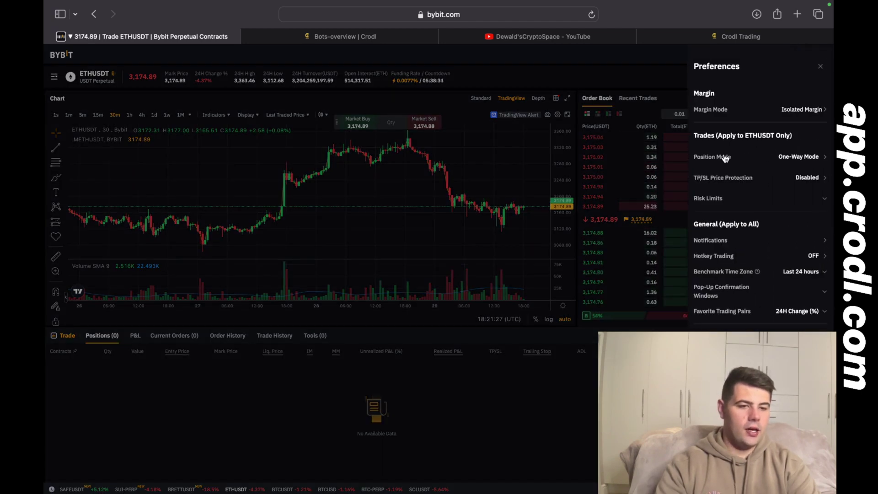
{"action": "left_click", "coordinate": [808, 164]}
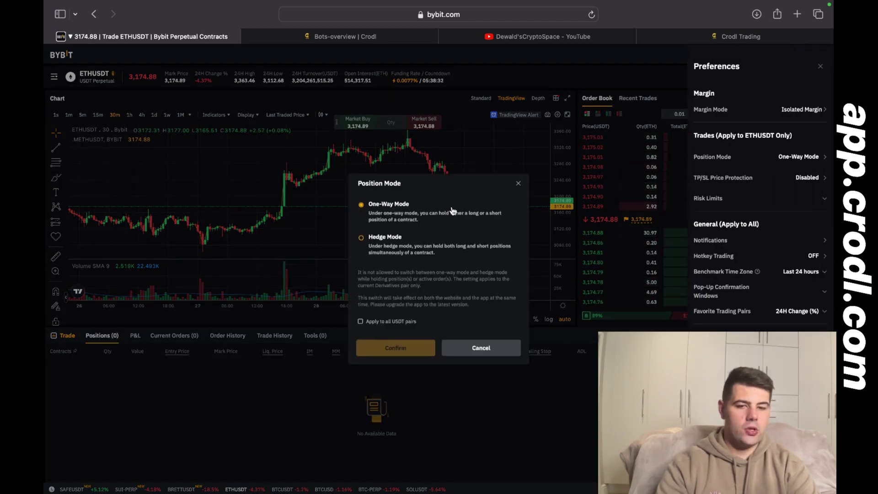
{"action": "left_click", "coordinate": [362, 238]}
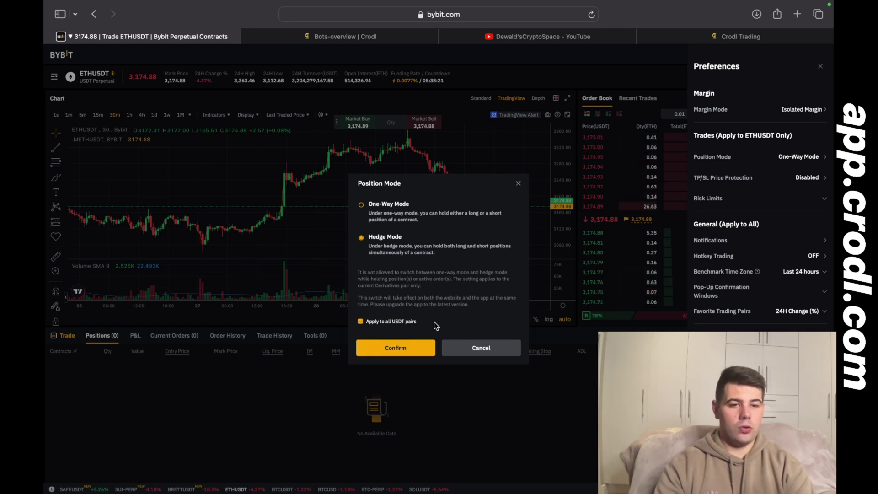
{"action": "left_click", "coordinate": [393, 347]}
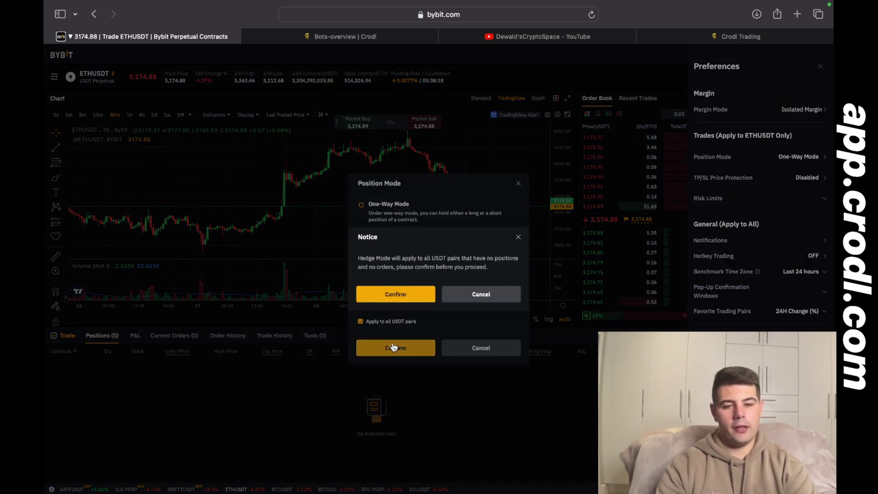
{"action": "left_click", "coordinate": [394, 291]}
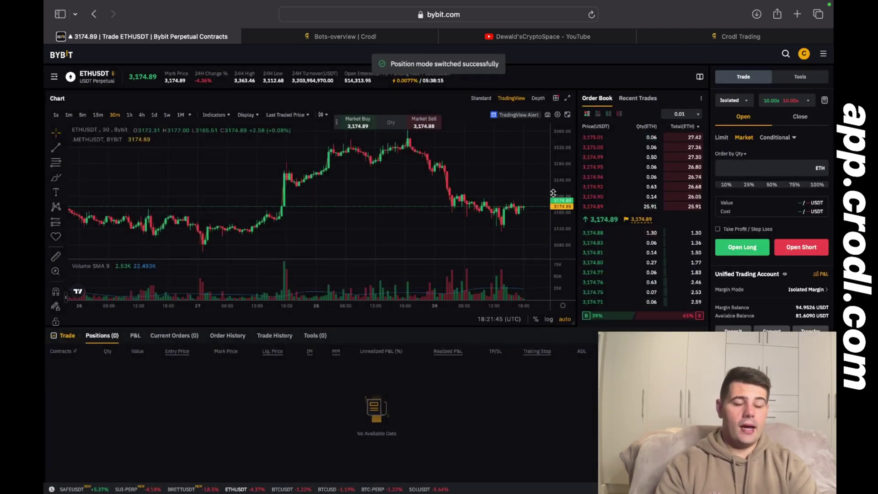
Switch back to Crodl, set the bot type to Hedge Mode and submit the new bot.
{"action": "left_click", "coordinate": [361, 43]}
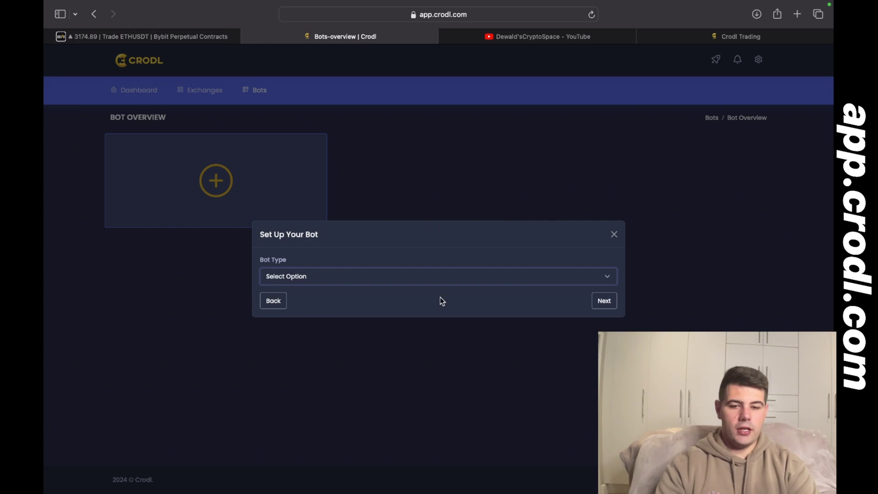
{"action": "left_click", "coordinate": [417, 276]}
{"action": "left_click", "coordinate": [399, 283]}
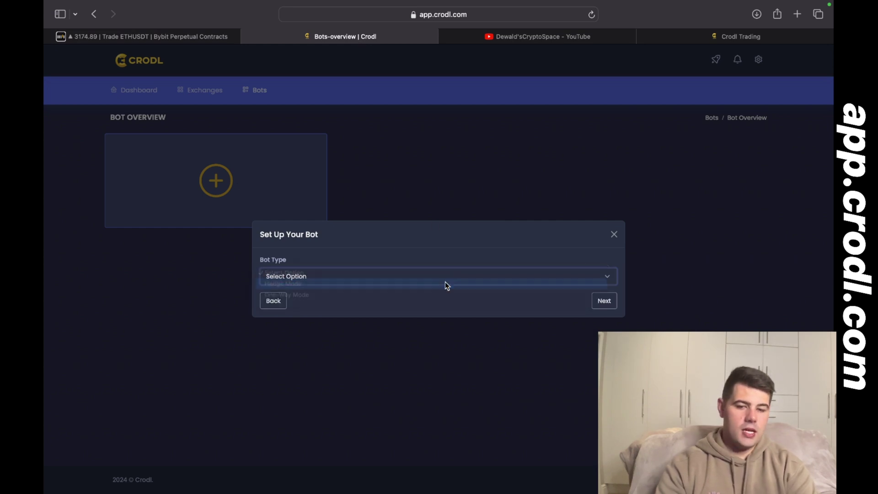
{"action": "left_click", "coordinate": [603, 301]}
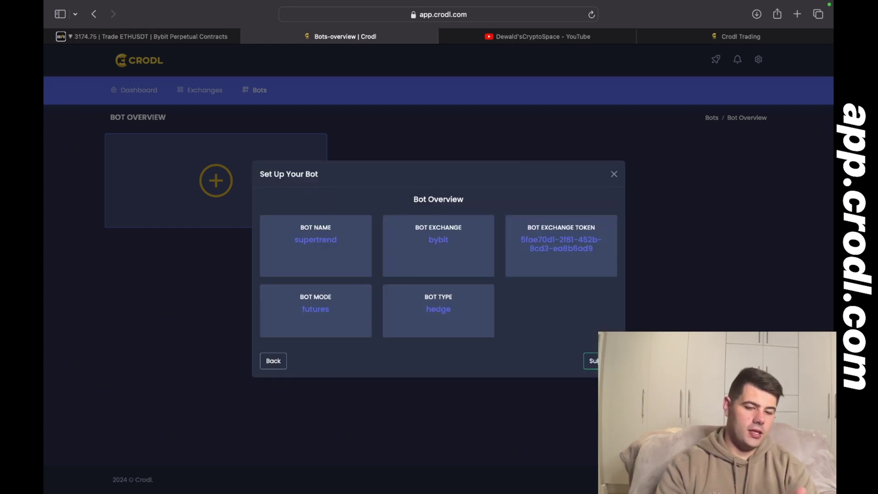
{"action": "left_click", "coordinate": [593, 361]}
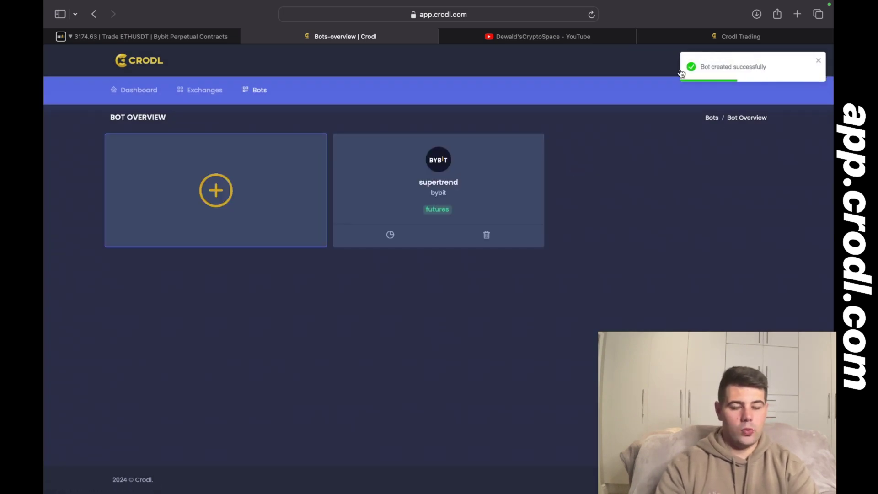
Open the supertrend bot's details page, and look over the strategy's entries on the ETHUSDT chart in TradingView.
{"action": "left_click", "coordinate": [390, 235]}
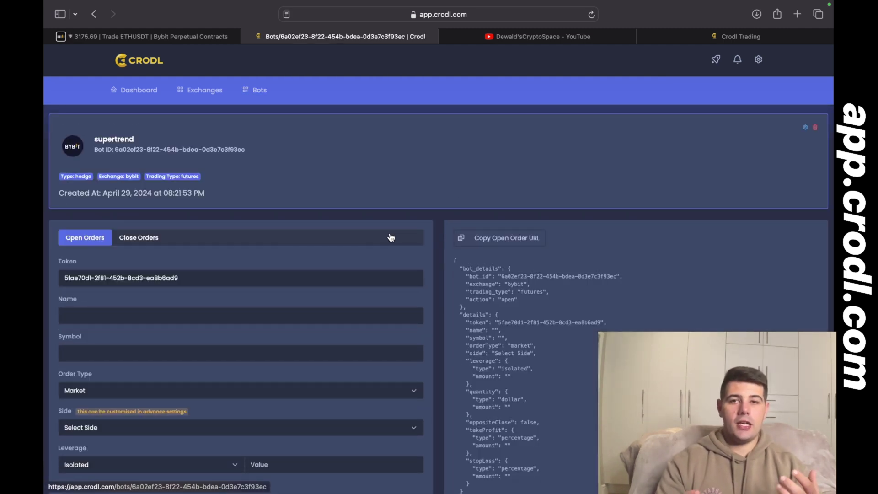
{"action": "scroll", "coordinate": [391, 237], "scroll_direction": "down", "scroll_amount": 2}
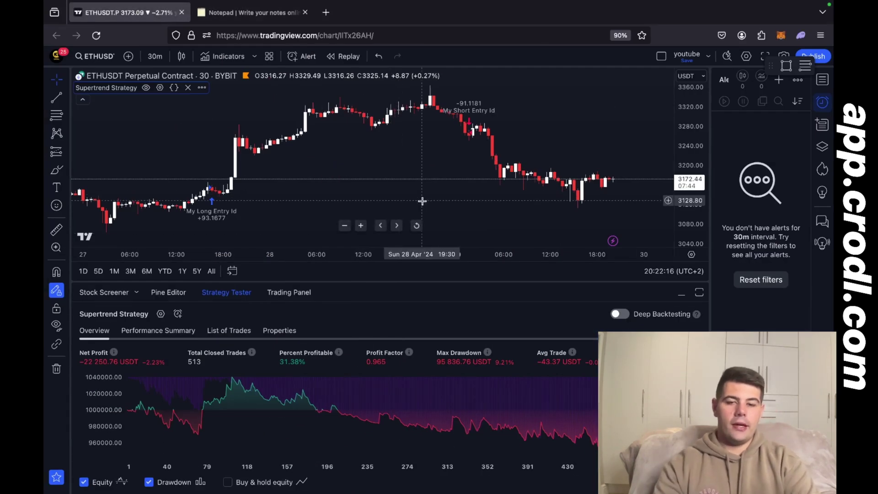
{"action": "scroll", "coordinate": [422, 202], "scroll_direction": "left", "scroll_amount": 3}
{"action": "scroll", "coordinate": [423, 203], "scroll_direction": "left", "scroll_amount": 2}
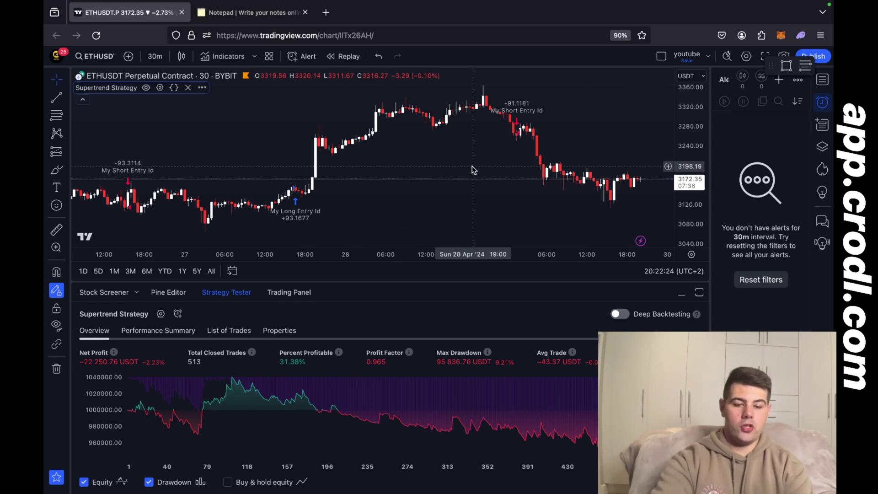
Return to Crodl and set the bot's open order symbol to ETHUSDT and its side to long.
{"action": "key", "text": "super+Tab"}
{"action": "scroll", "coordinate": [366, 252], "scroll_direction": "down", "scroll_amount": 1}
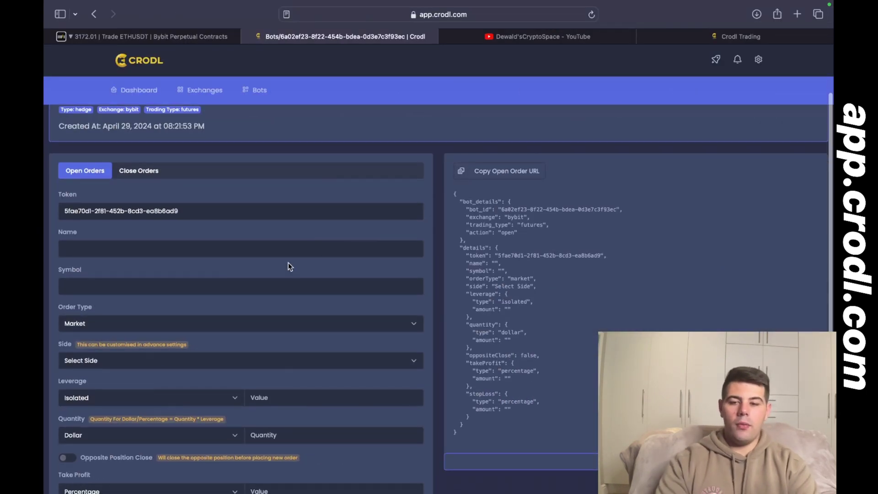
{"action": "left_click", "coordinate": [256, 288]}
{"action": "type", "text": "ETHUSDT"}
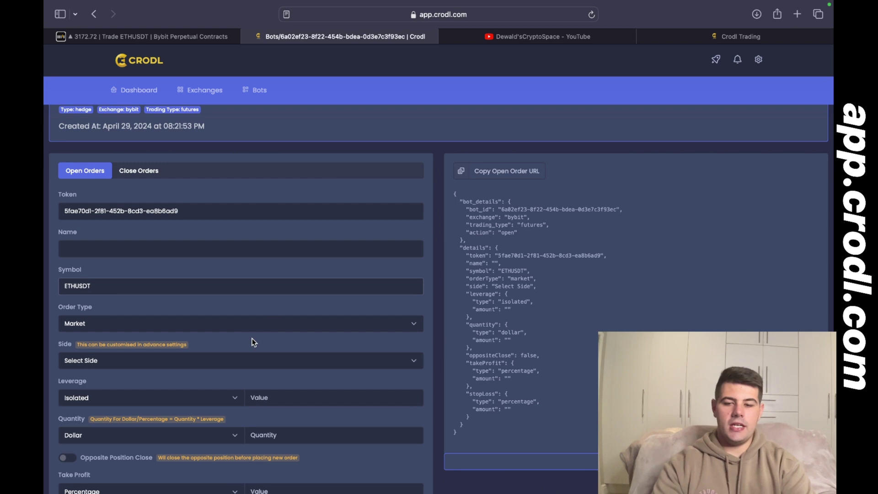
{"action": "scroll", "coordinate": [254, 342], "scroll_direction": "down", "scroll_amount": 1}
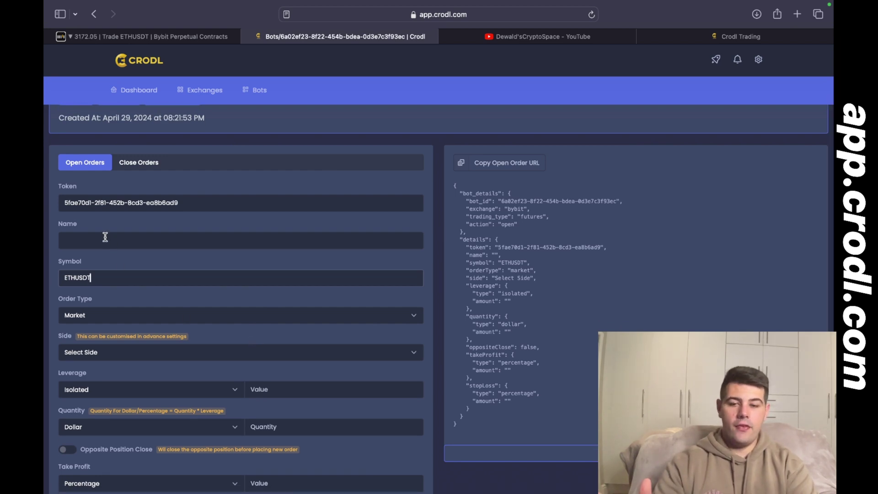
{"action": "left_click", "coordinate": [91, 353]}
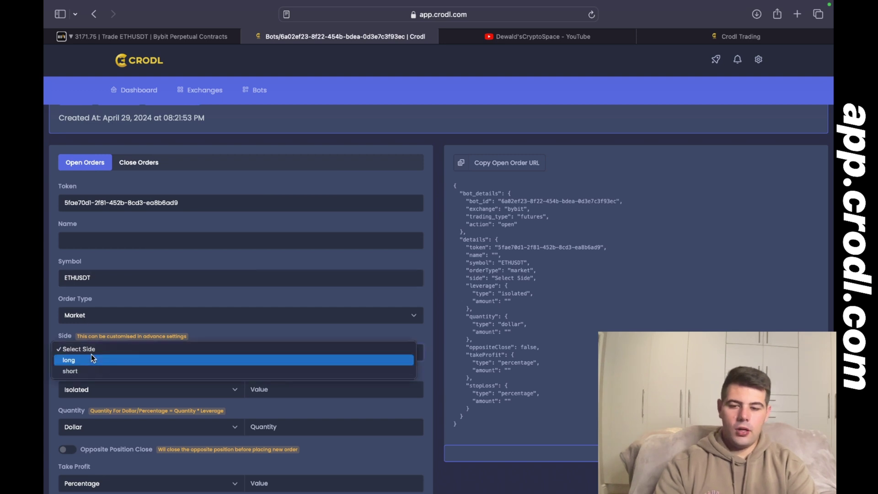
{"action": "left_click", "coordinate": [89, 362]}
Set the open order's isolated leverage to 10 and its quantity to 30 as a percentage.
{"action": "left_click", "coordinate": [272, 390]}
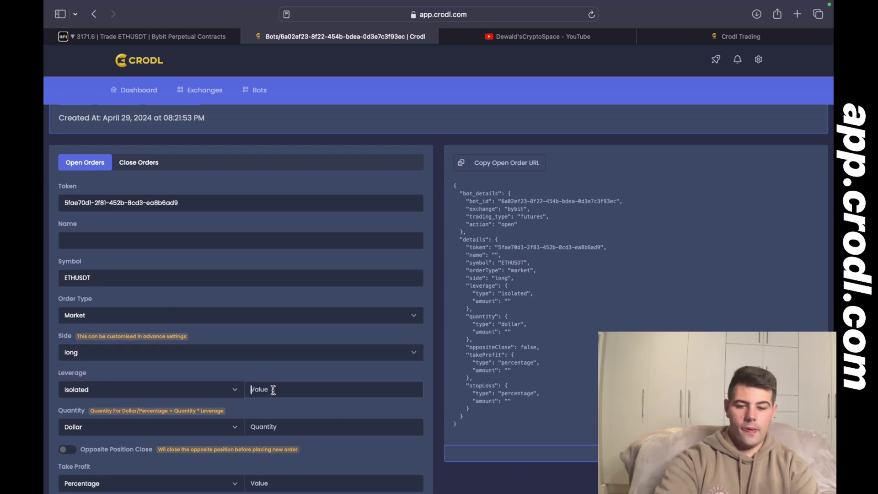
{"action": "type", "text": "10"}
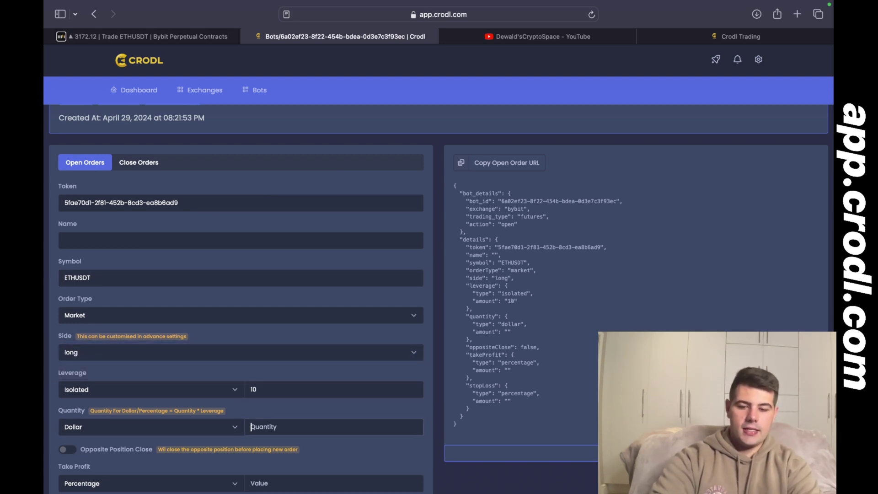
{"action": "key", "text": "shift+Tab"}
{"action": "key", "text": "p"}
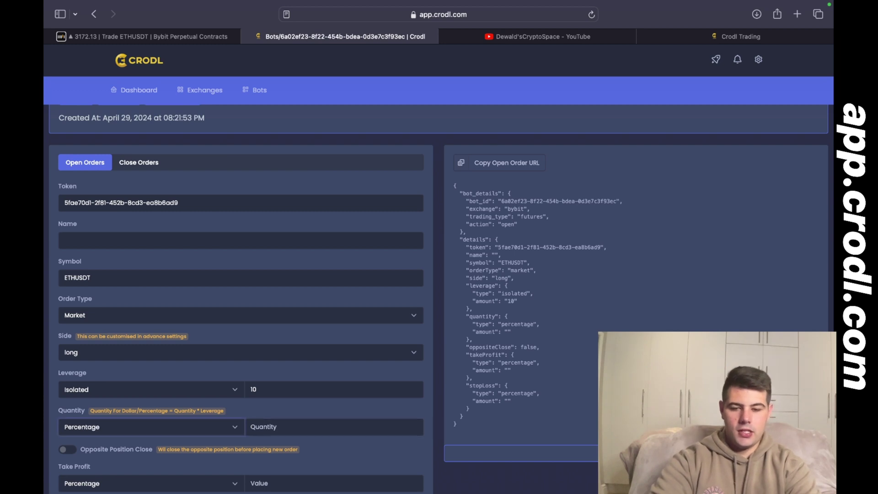
{"action": "key", "text": "Tab"}
{"action": "type", "text": "30"}
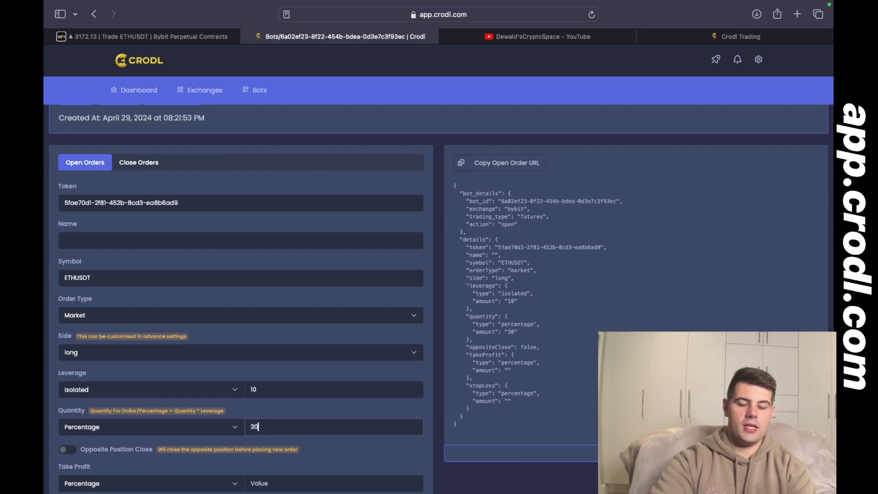
Set the open order's take profit and stop loss to 1 percent each.
{"action": "scroll", "coordinate": [288, 430], "scroll_direction": "down", "scroll_amount": 1}
{"action": "scroll", "coordinate": [286, 430], "scroll_direction": "down", "scroll_amount": 4}
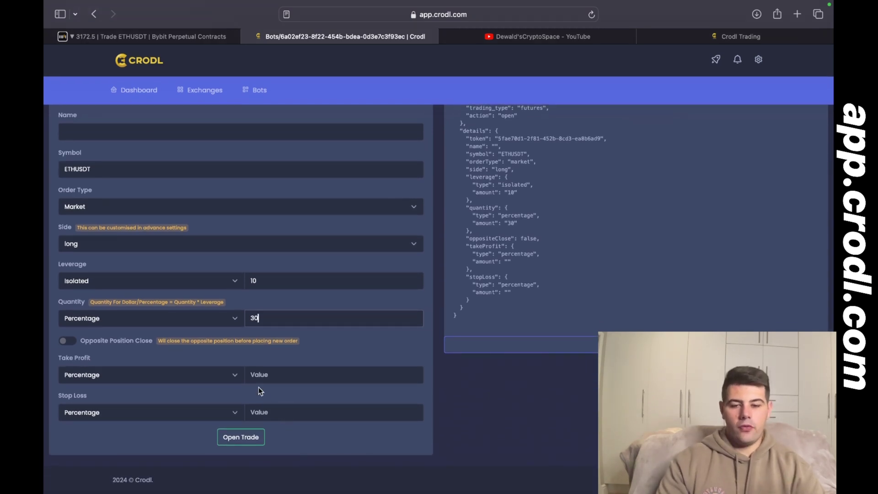
{"action": "left_click", "coordinate": [277, 375]}
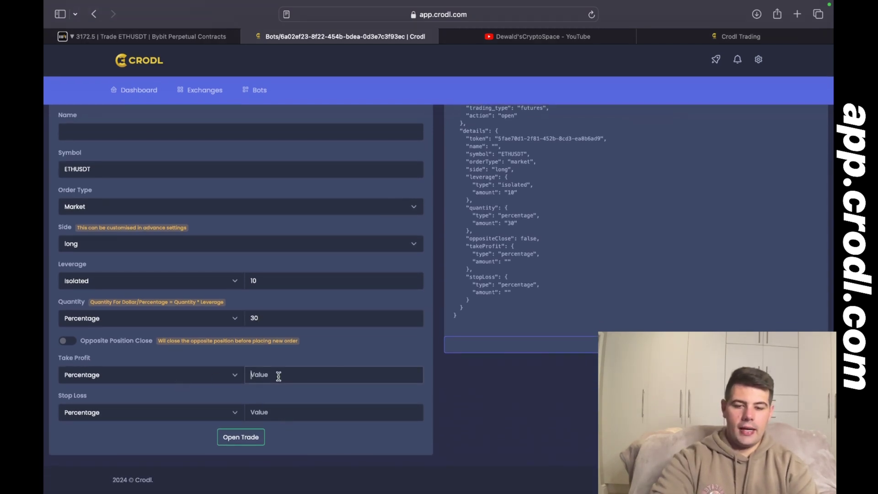
{"action": "type", "text": "1"}
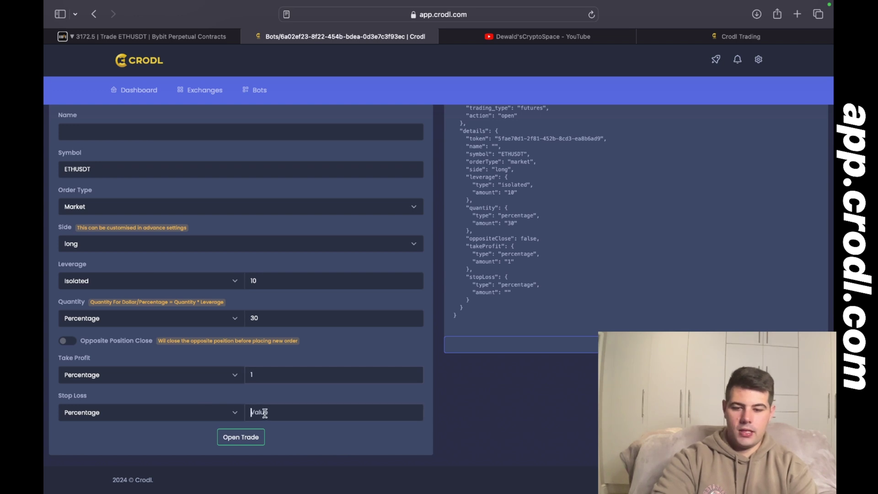
{"action": "type", "text": "1"}
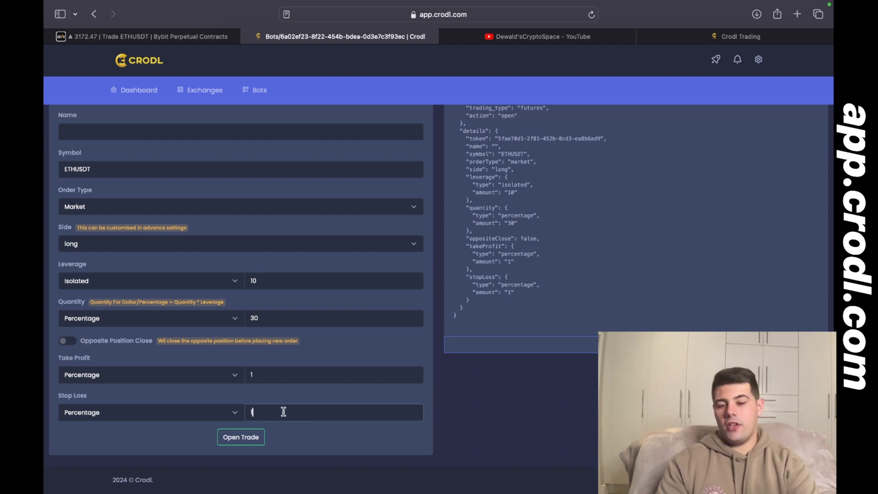
Review the long open order's settings and copy its generated syntax to the clipboard.
{"action": "scroll", "coordinate": [267, 393], "scroll_direction": "up", "scroll_amount": 2}
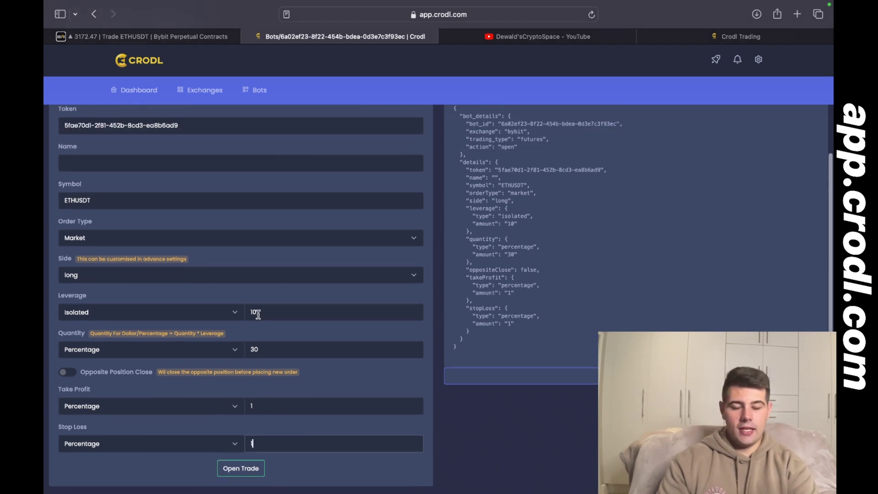
{"action": "scroll", "coordinate": [259, 314], "scroll_direction": "down", "scroll_amount": 1}
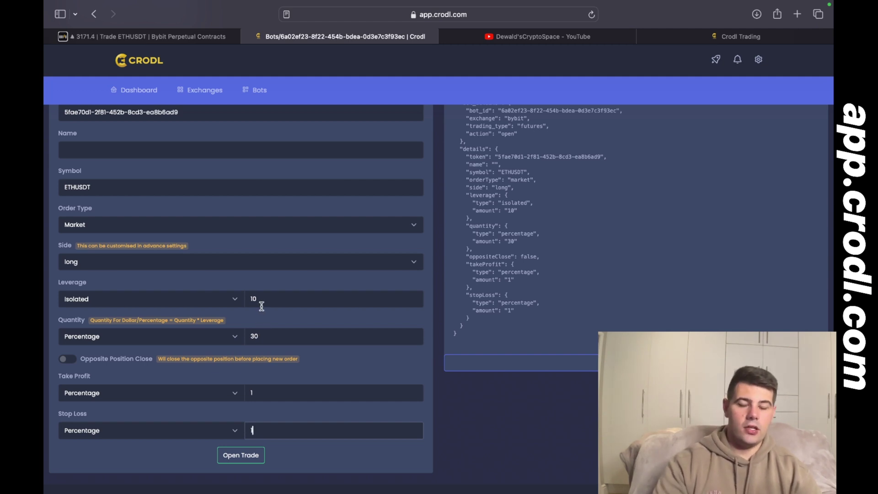
{"action": "scroll", "coordinate": [362, 291], "scroll_direction": "up", "scroll_amount": 3}
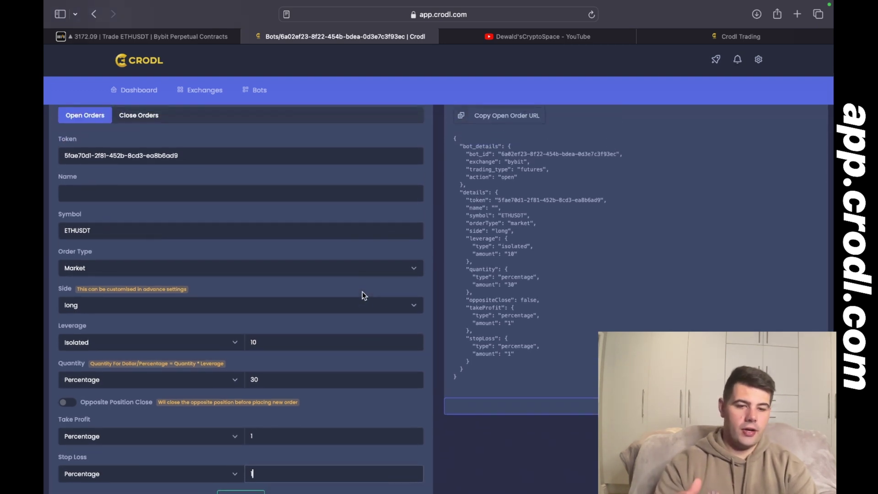
{"action": "scroll", "coordinate": [366, 295], "scroll_direction": "down", "scroll_amount": 1}
{"action": "left_click", "coordinate": [562, 394]}
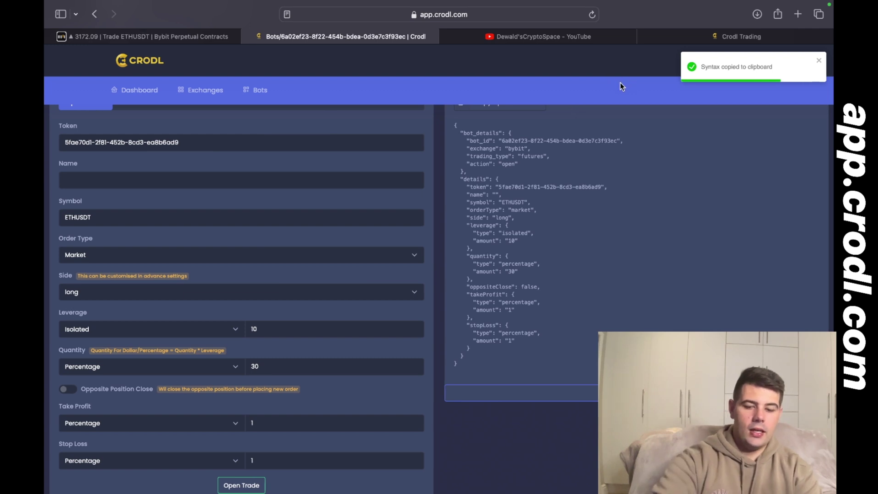
Switch to TradingView and replace the Supertrend Strategy's long alert message with the copied Crodl syntax, which includes the bot token.
{"action": "key", "text": "super+Tab"}
{"action": "left_click", "coordinate": [160, 87]}
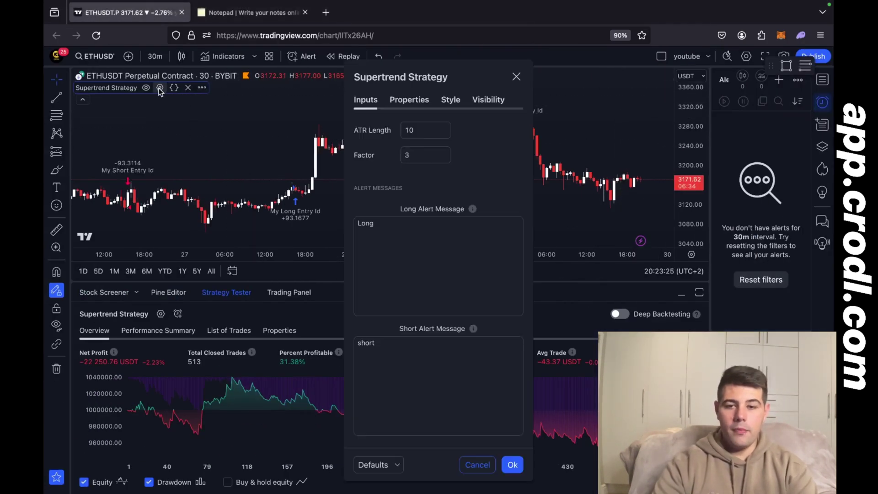
{"action": "left_click", "coordinate": [430, 241]}
{"action": "key", "text": "super+a"}
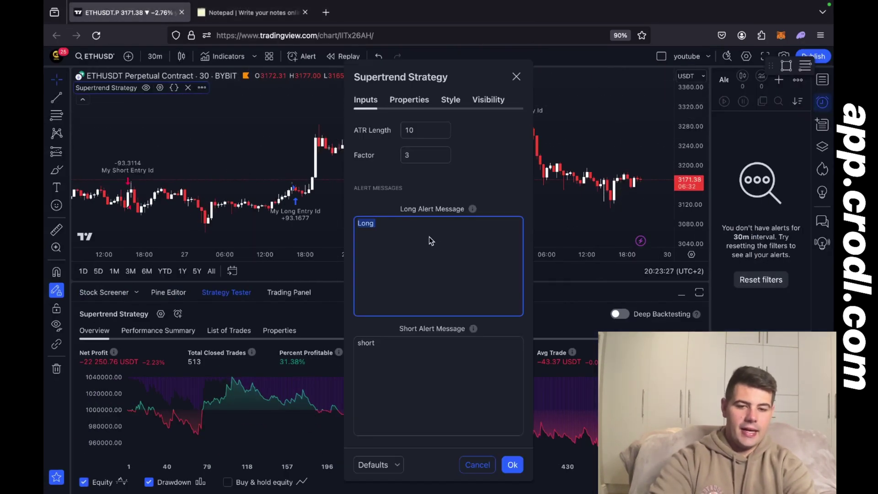
{"action": "key", "text": "BackSpace"}
{"action": "key", "text": "super+v"}
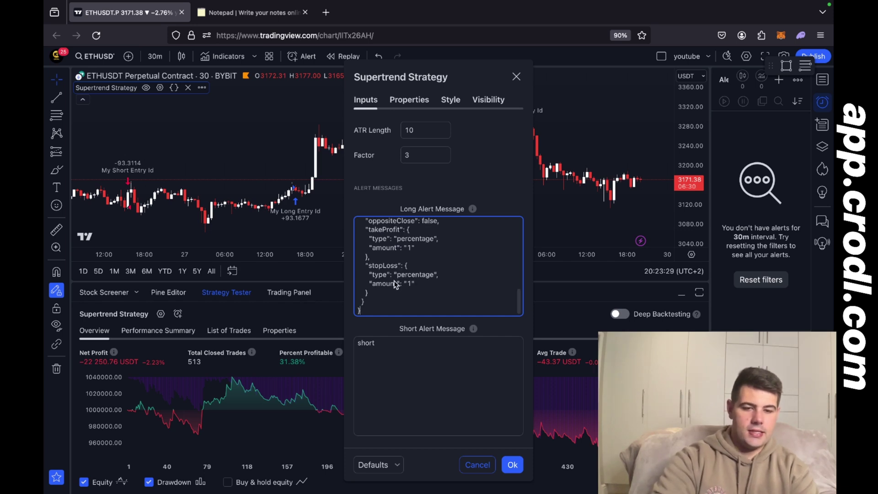
{"action": "scroll", "coordinate": [397, 285], "scroll_direction": "up", "scroll_amount": 8}
{"action": "scroll", "coordinate": [396, 285], "scroll_direction": "down", "scroll_amount": 8}
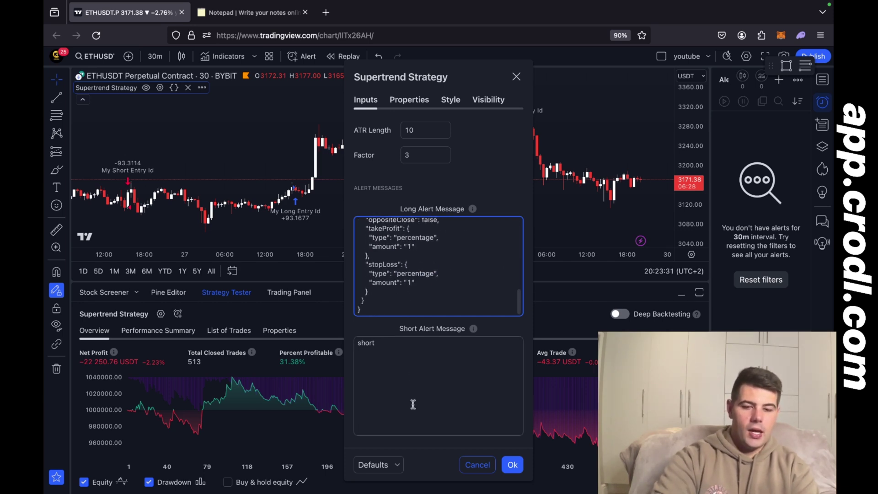
Clear the existing text from the Supertrend Strategy's short alert message.
{"action": "left_click", "coordinate": [409, 371]}
{"action": "key", "text": "super+a"}
{"action": "key", "text": "BackSpace"}
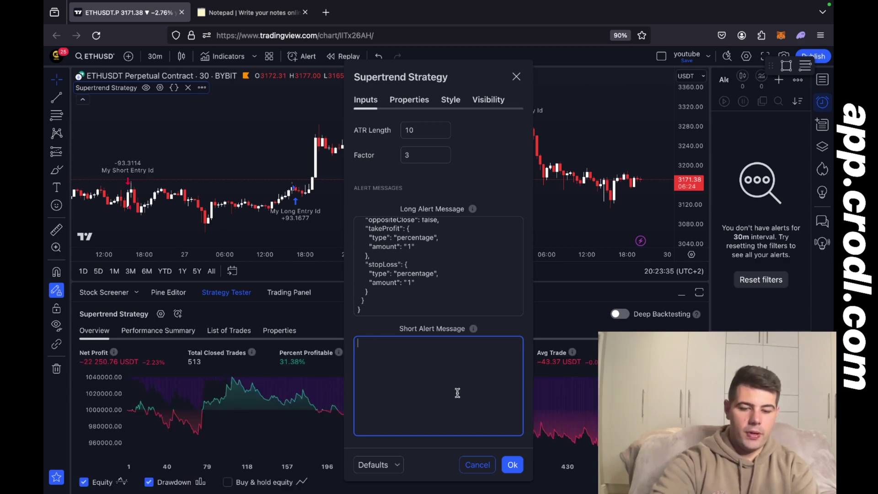
Return to Crodl, set the open order's side to short, and copy the generated syntax to the clipboard.
{"action": "key", "text": "super+Tab"}
{"action": "left_click", "coordinate": [287, 292]}
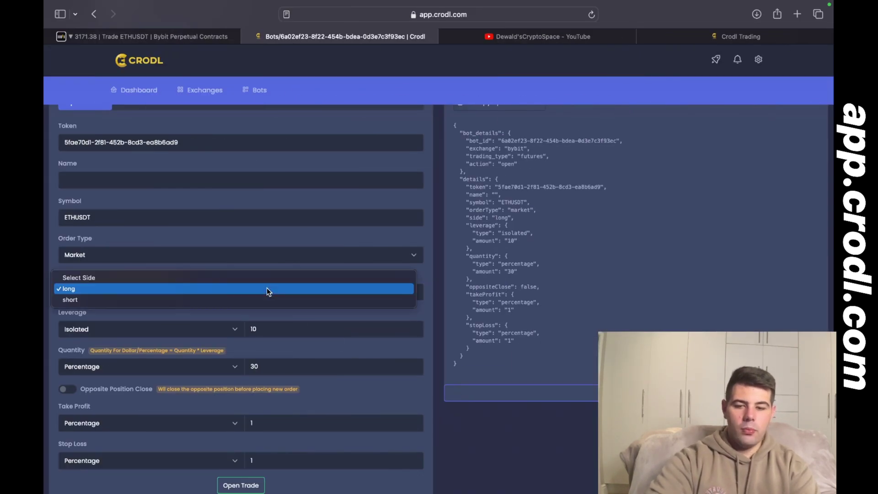
{"action": "left_click", "coordinate": [234, 298]}
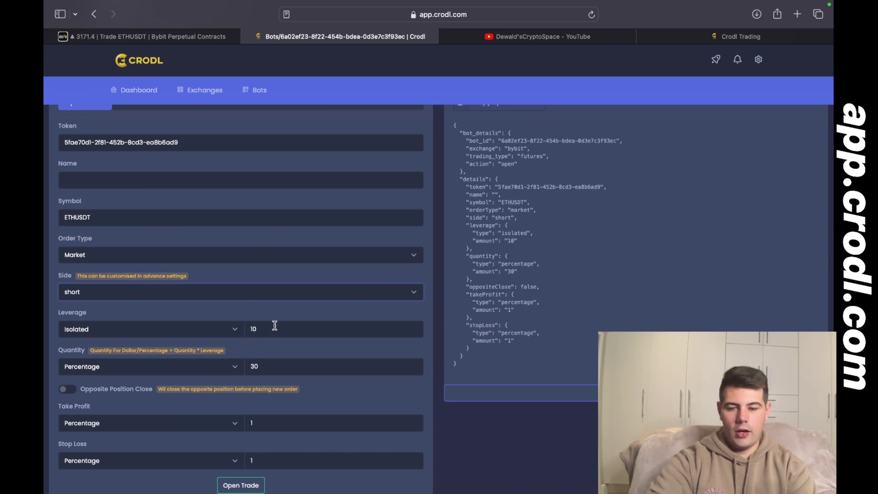
{"action": "scroll", "coordinate": [275, 325], "scroll_direction": "down", "scroll_amount": 1}
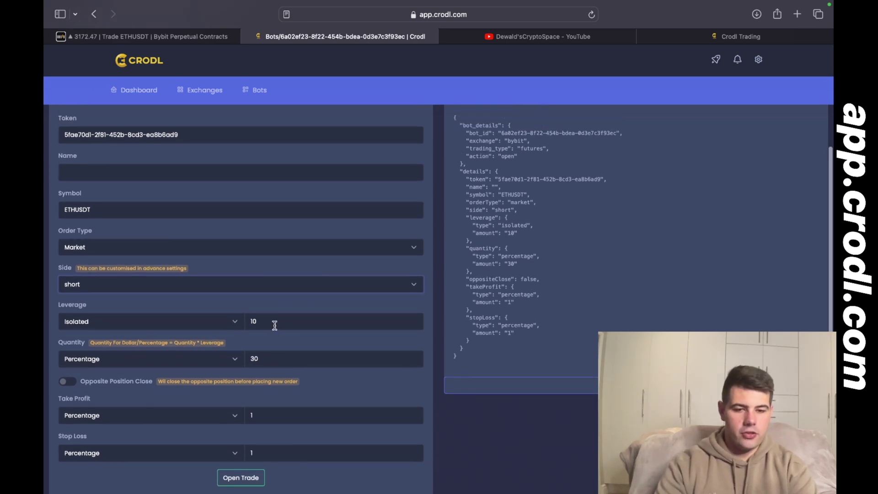
{"action": "scroll", "coordinate": [275, 325], "scroll_direction": "up", "scroll_amount": 3}
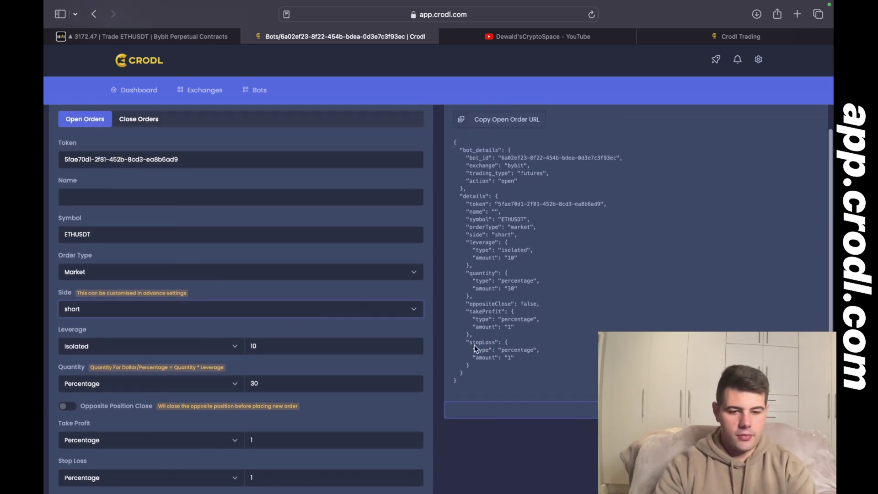
{"action": "left_click", "coordinate": [545, 412]}
Paste the short order syntax with the bot token into TradingView's short alert message, save the strategy inputs and recheck both messages.
{"action": "key", "text": "super+Tab"}
{"action": "left_click", "coordinate": [417, 360]}
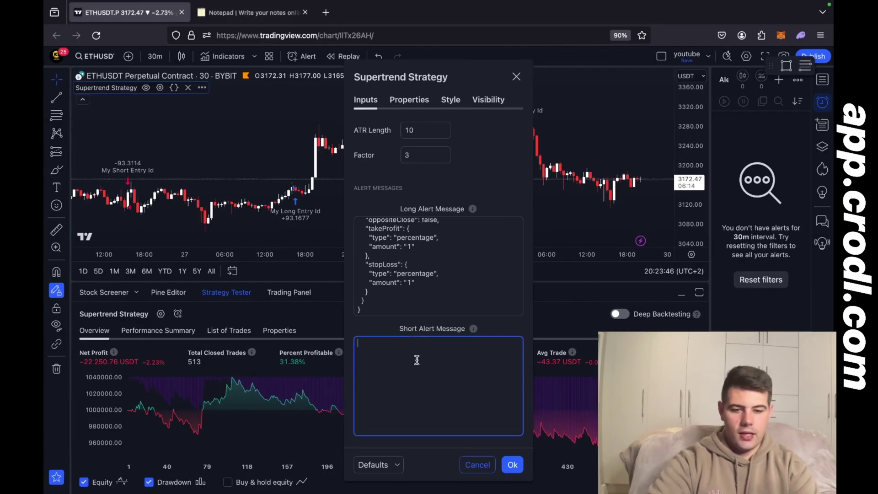
{"action": "key", "text": "super+v"}
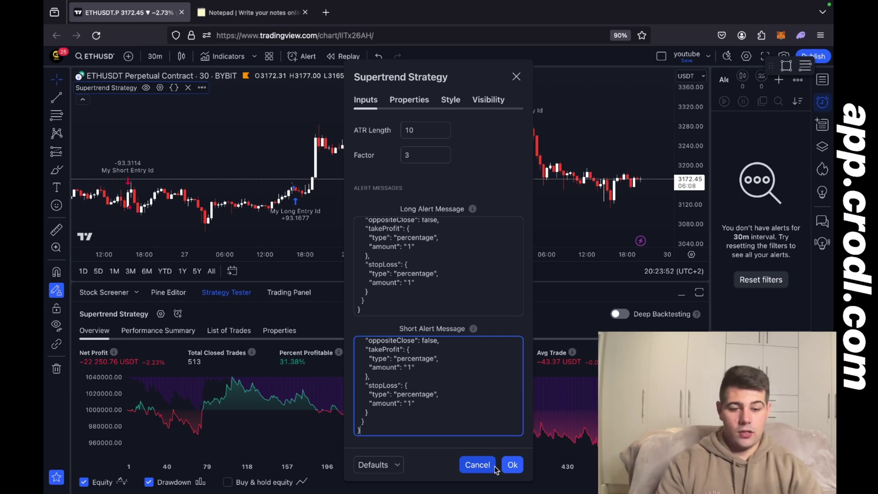
{"action": "left_click", "coordinate": [512, 465]}
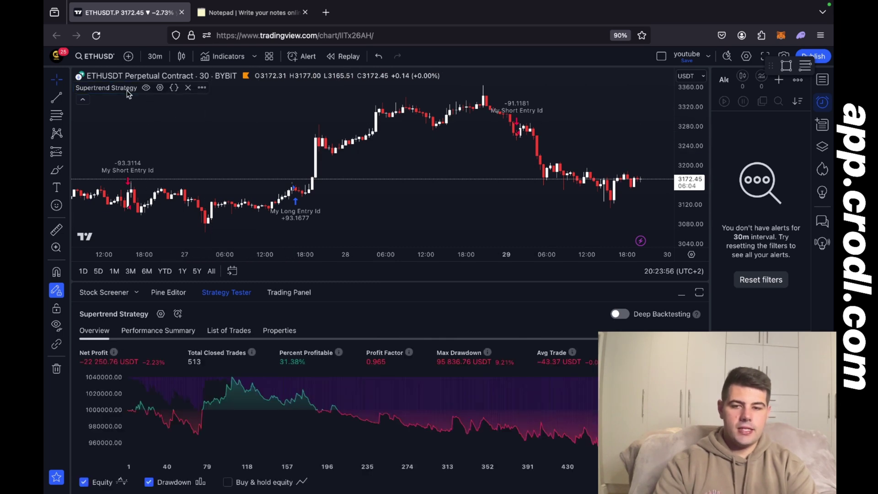
{"action": "left_click", "coordinate": [160, 88]}
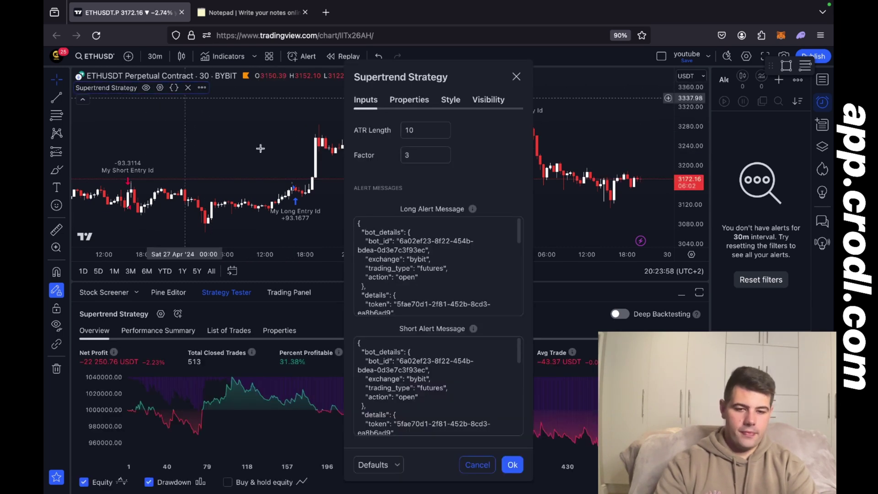
{"action": "left_click", "coordinate": [516, 77]}
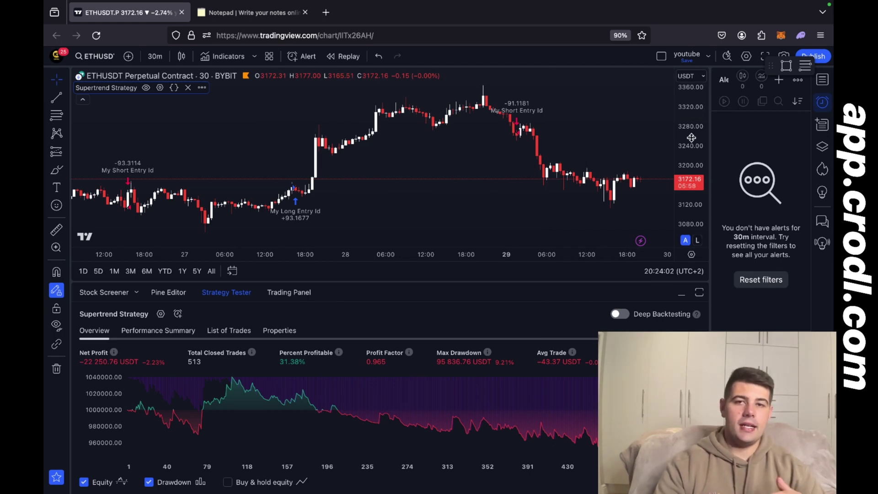
{"action": "left_click", "coordinate": [780, 81]}
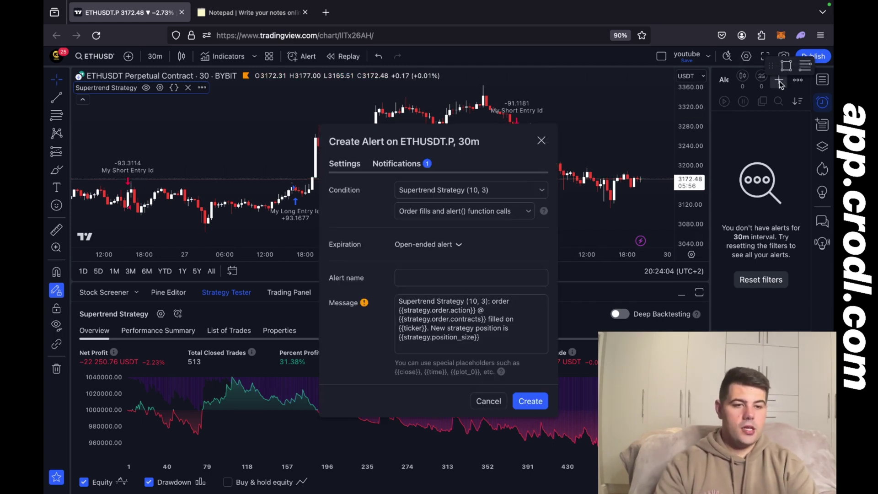
{"action": "left_click", "coordinate": [402, 163]}
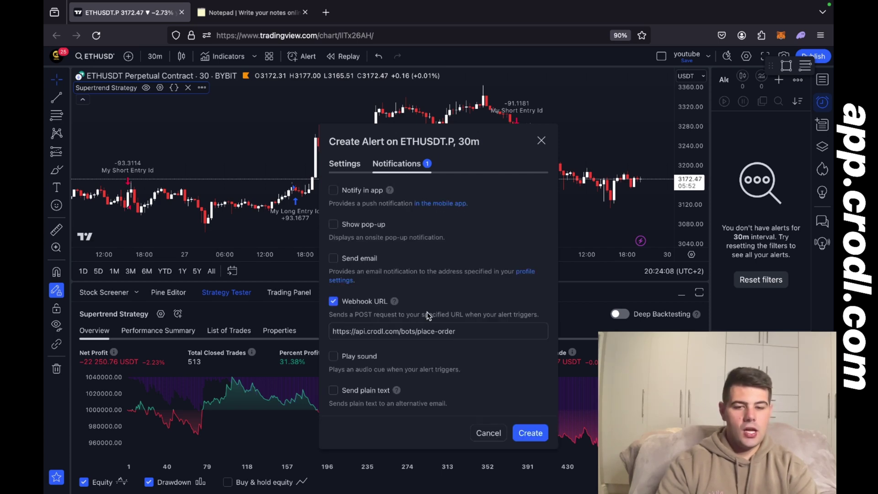
{"action": "left_click", "coordinate": [336, 304]}
{"action": "left_click", "coordinate": [336, 305]}
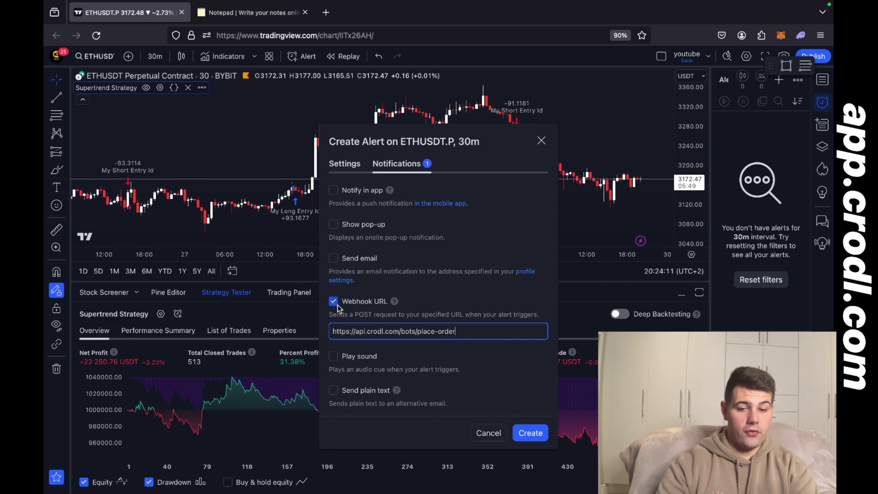
{"action": "triple_click", "coordinate": [379, 331]}
{"action": "key", "text": "BackSpace"}
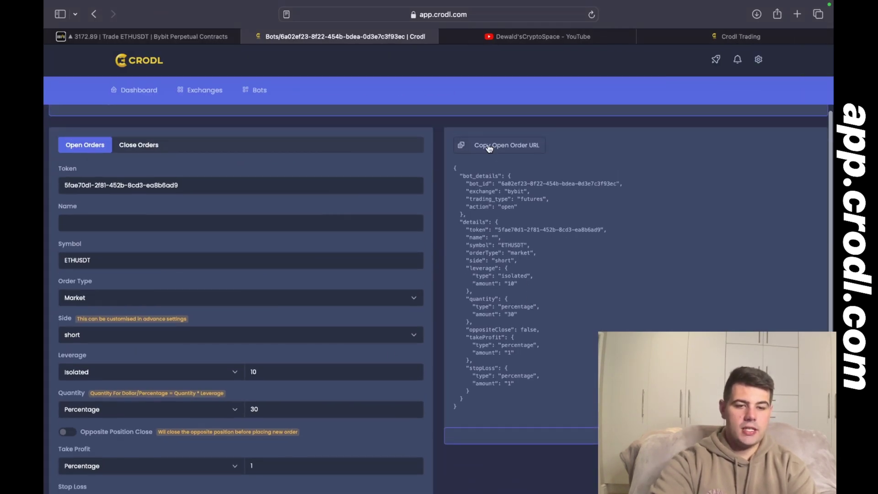
{"action": "left_click", "coordinate": [489, 148]}
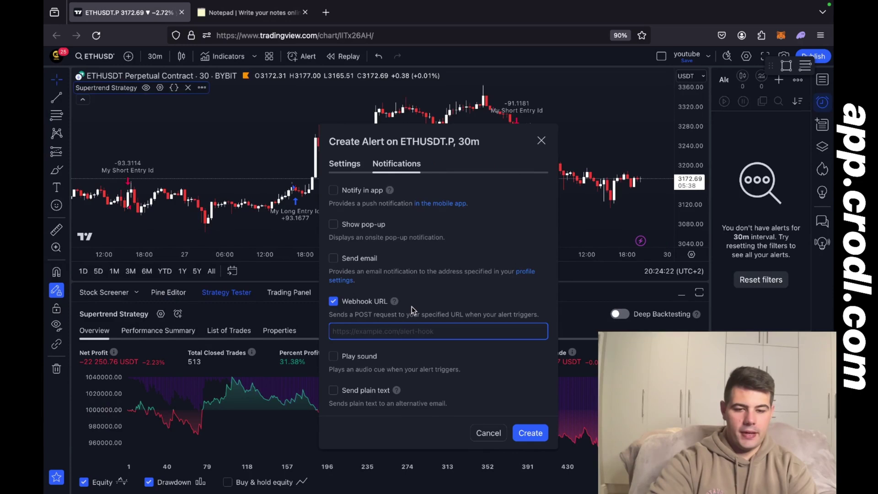
{"action": "key", "text": "super+v"}
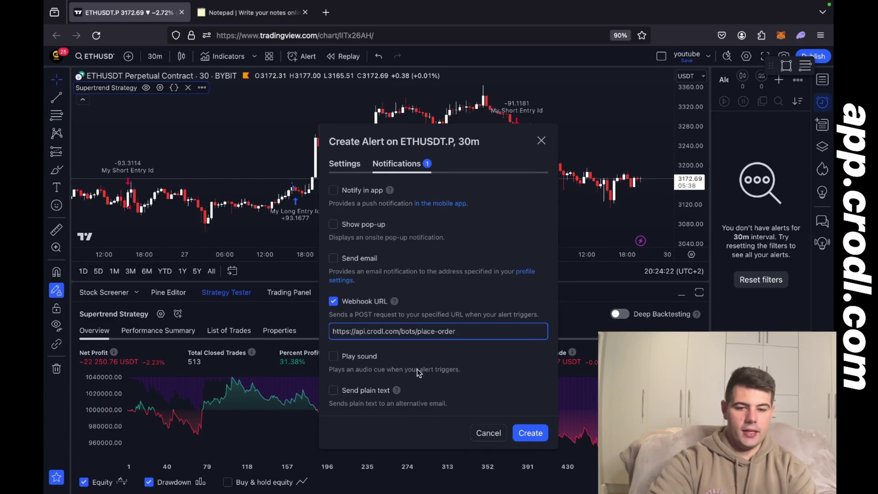
Limit the 30-minute alert's condition to alert() function calls only, name it Supertrend, and create it.
{"action": "left_click", "coordinate": [344, 163]}
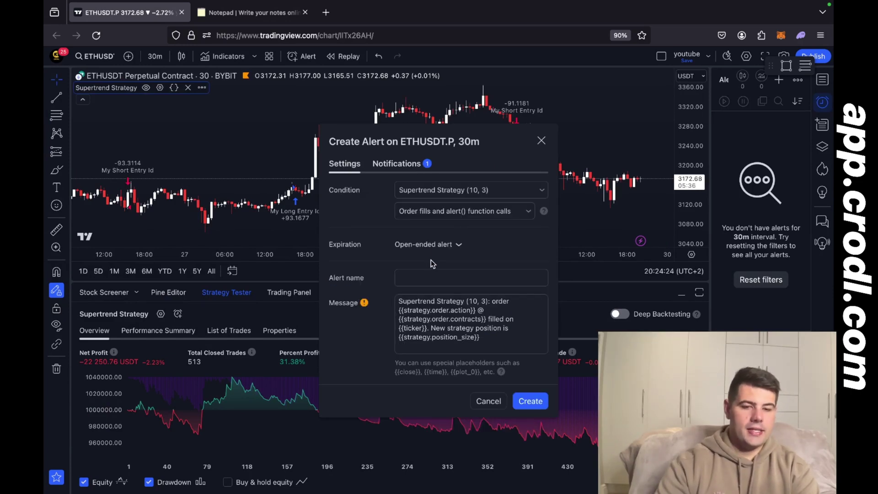
{"action": "left_click", "coordinate": [456, 211]}
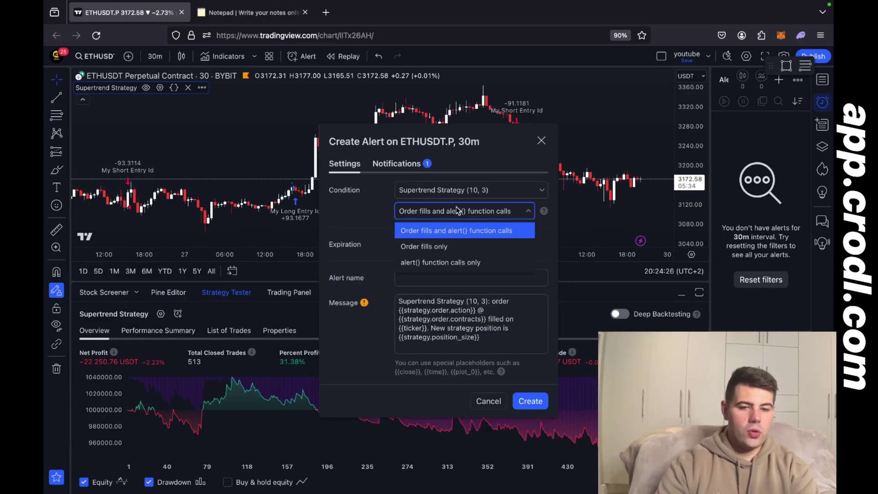
{"action": "left_click", "coordinate": [438, 262]}
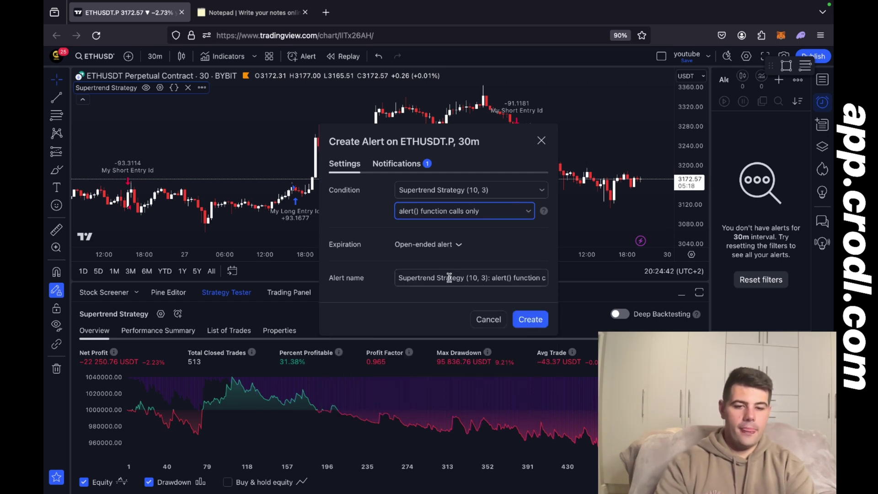
{"action": "left_click", "coordinate": [449, 278]}
{"action": "triple_click", "coordinate": [450, 278]}
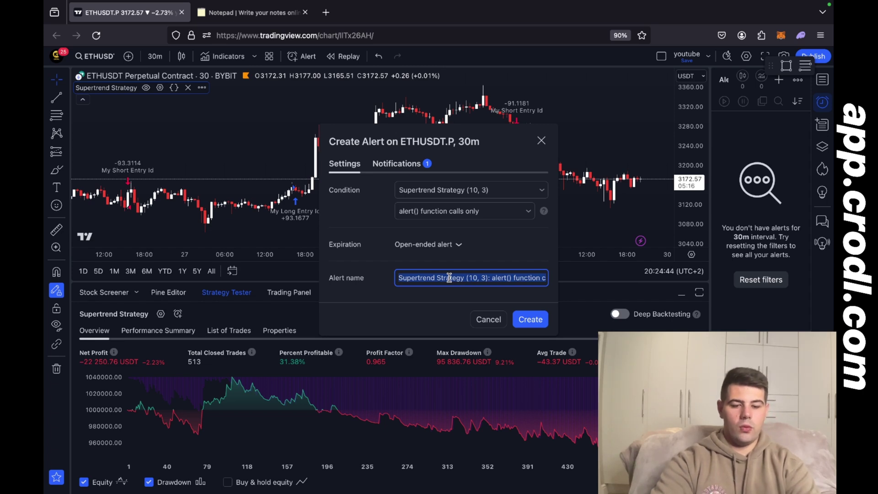
{"action": "type", "text": "Supertrend"}
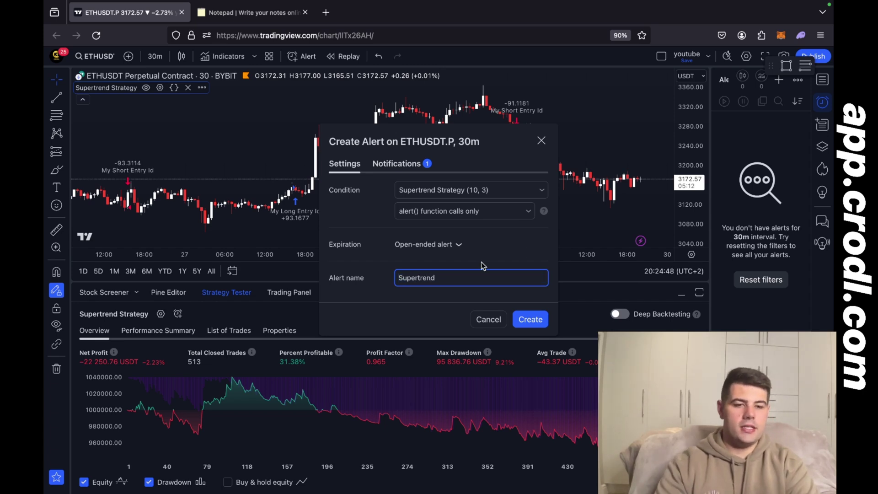
{"action": "left_click", "coordinate": [531, 320]}
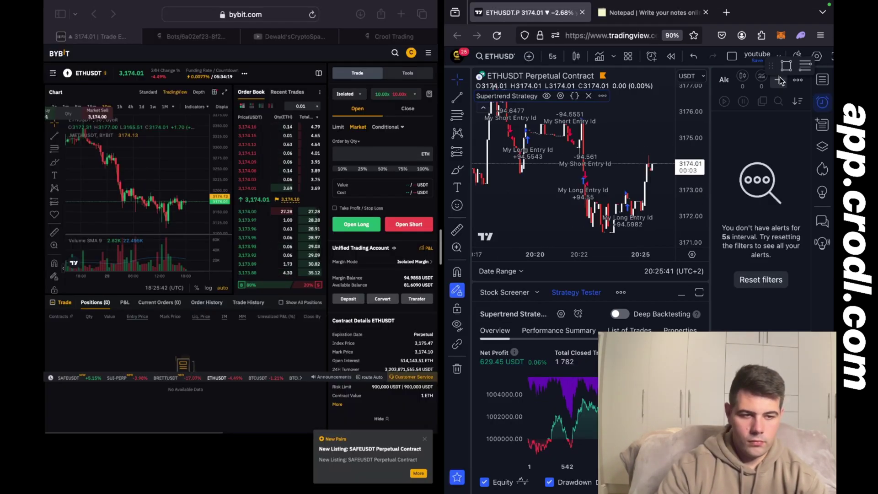
Create an alert named supertrend on the 5-second ETHUSDT.P chart, using the Supertrend Strategy with alert() function calls only.
{"action": "left_click", "coordinate": [780, 79]}
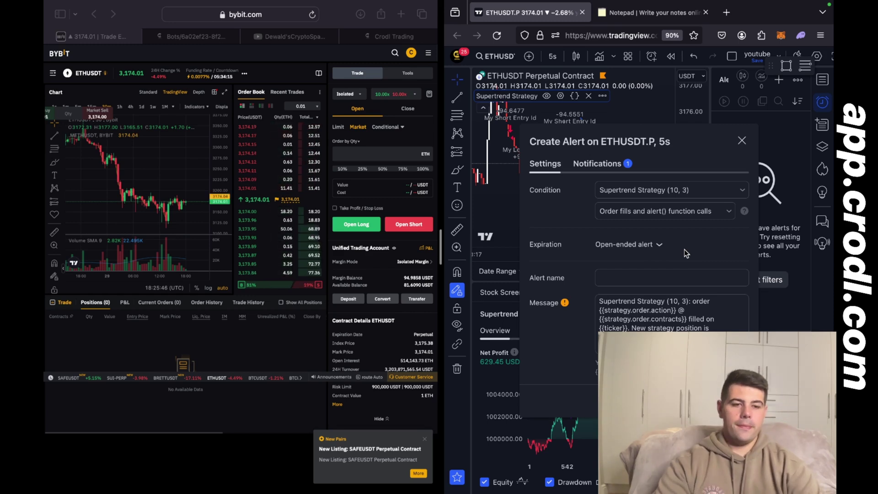
{"action": "left_click", "coordinate": [712, 213]}
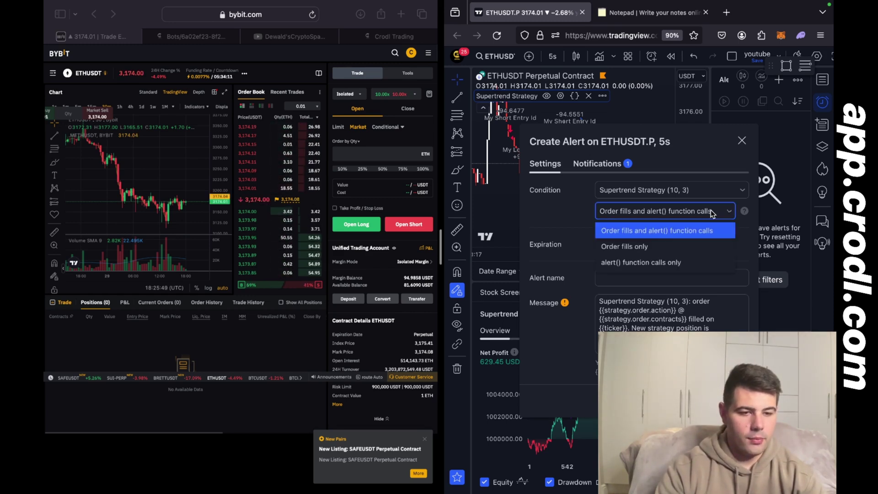
{"action": "left_click", "coordinate": [663, 262]}
{"action": "left_click", "coordinate": [676, 277]}
{"action": "key", "text": "super+a"}
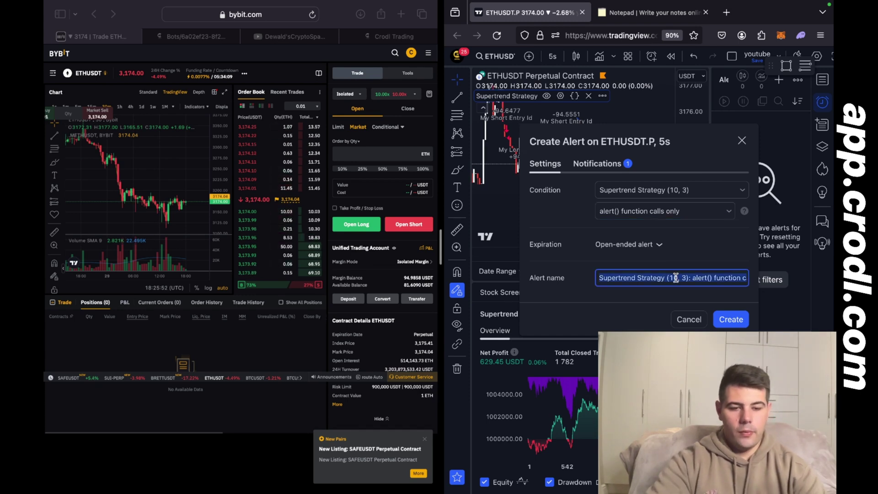
{"action": "type", "text": "supertremd"}
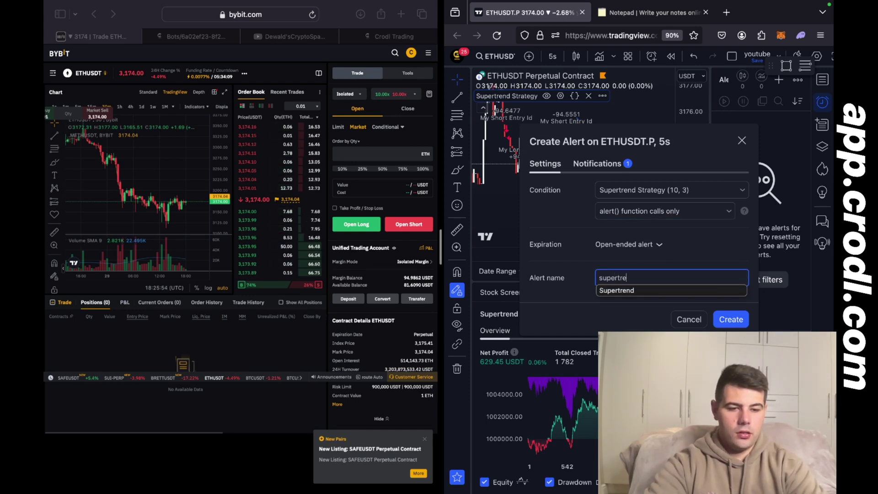
{"action": "left_click", "coordinate": [729, 320]}
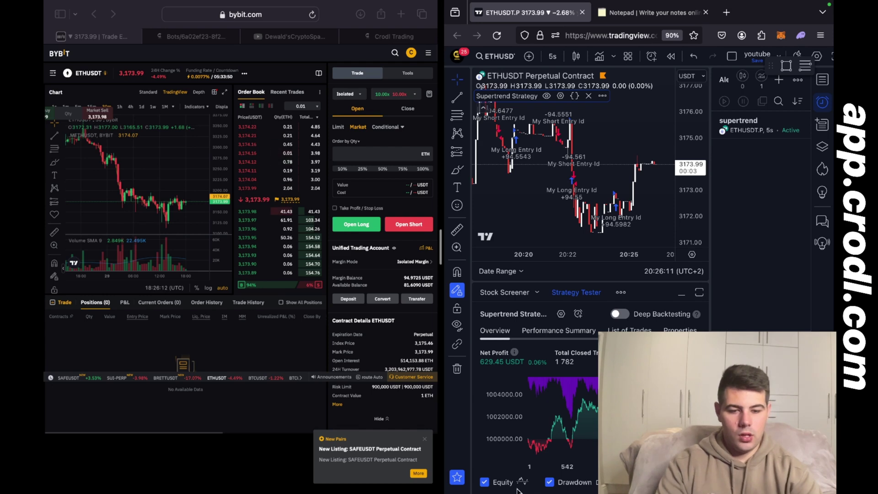
Examine Bybit's ETHUSDT chart and positions for the bot's trades with their take profit and stop loss levels.
{"action": "left_click", "coordinate": [426, 444]}
{"action": "left_click", "coordinate": [426, 443]}
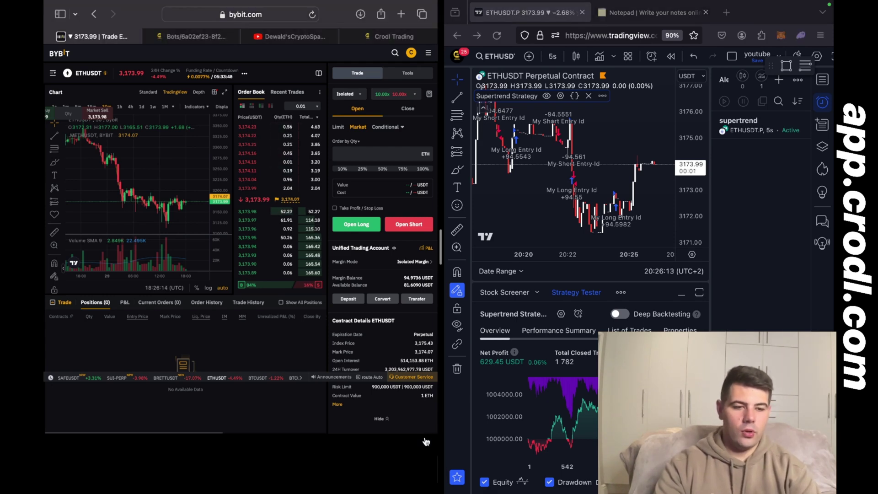
{"action": "scroll", "coordinate": [610, 254], "scroll_direction": "up", "scroll_amount": 2}
{"action": "scroll", "coordinate": [609, 254], "scroll_direction": "up", "scroll_amount": 1}
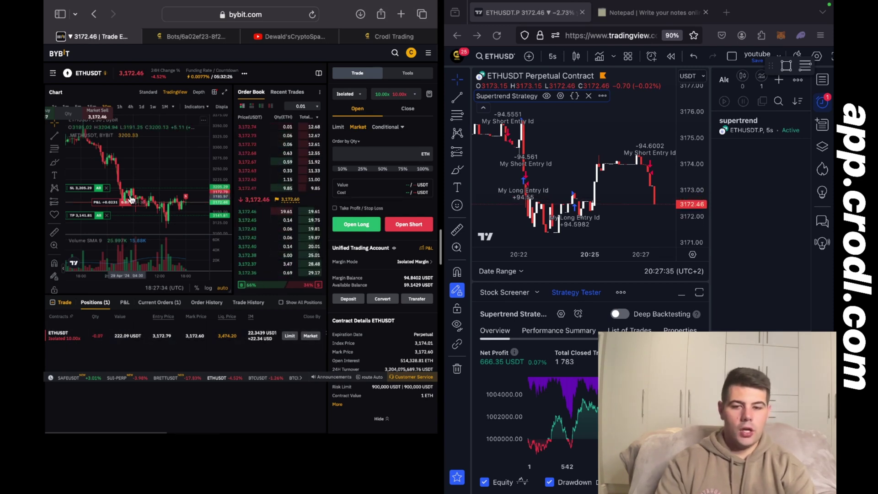
{"action": "left_click_drag", "start_coordinate": [218, 194], "coordinate": [218, 184]}
{"action": "left_click_drag", "start_coordinate": [174, 201], "coordinate": [173, 170]}
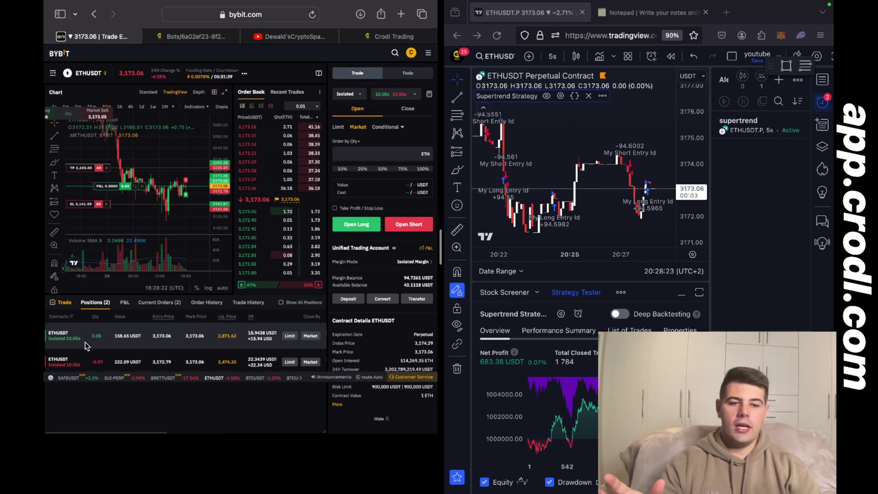
Stop the active supertrend alert on the 5-second ETHUSDT.P chart.
{"action": "left_click", "coordinate": [787, 122]}
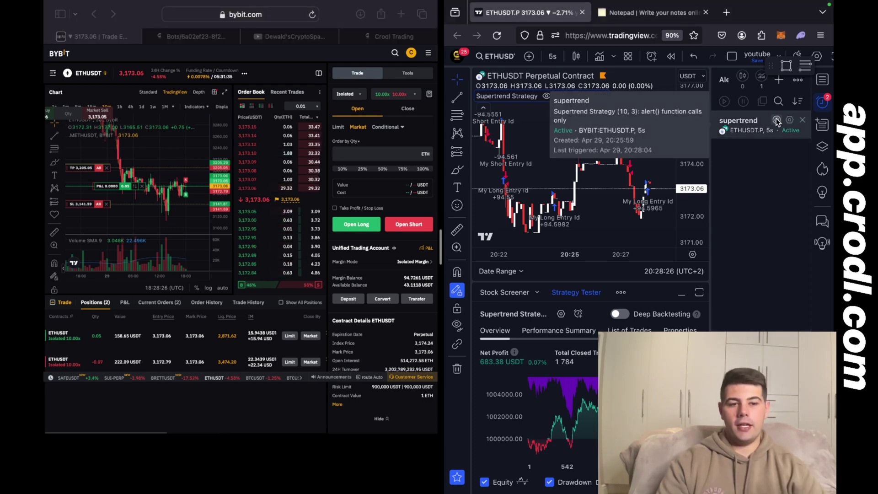
{"action": "left_click", "coordinate": [776, 121]}
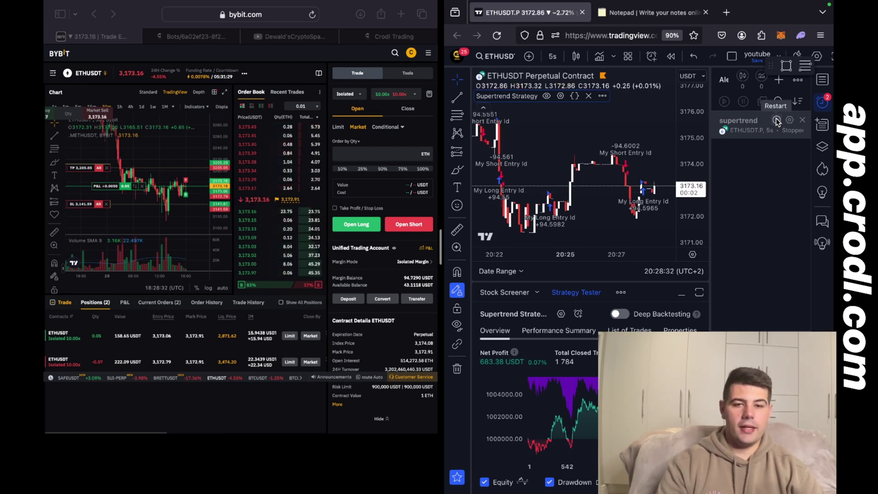
Switch to the bot's page in Crodl and bring up its close order form.
{"action": "mouse_move", "coordinate": [136, 39]}
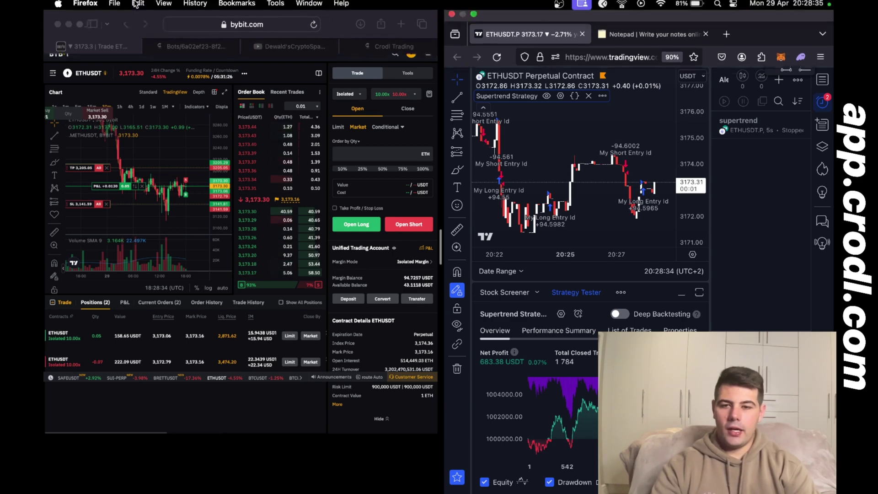
{"action": "left_click", "coordinate": [190, 36]}
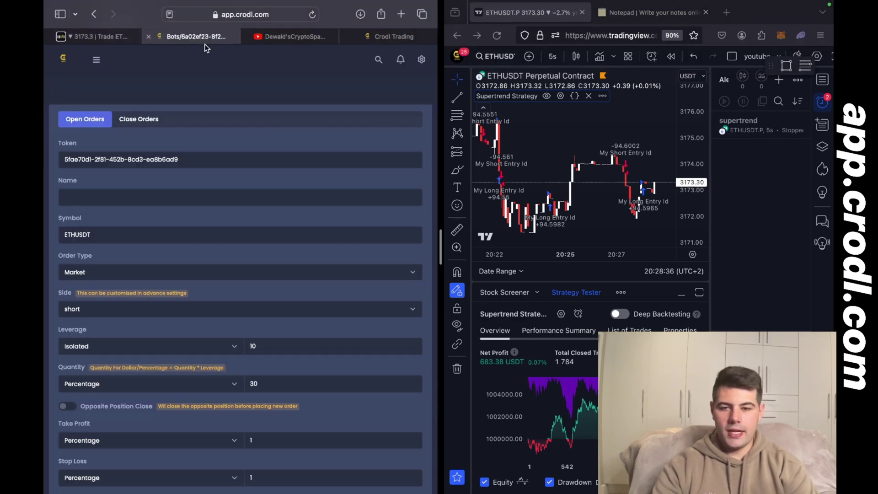
{"action": "left_click", "coordinate": [155, 120]}
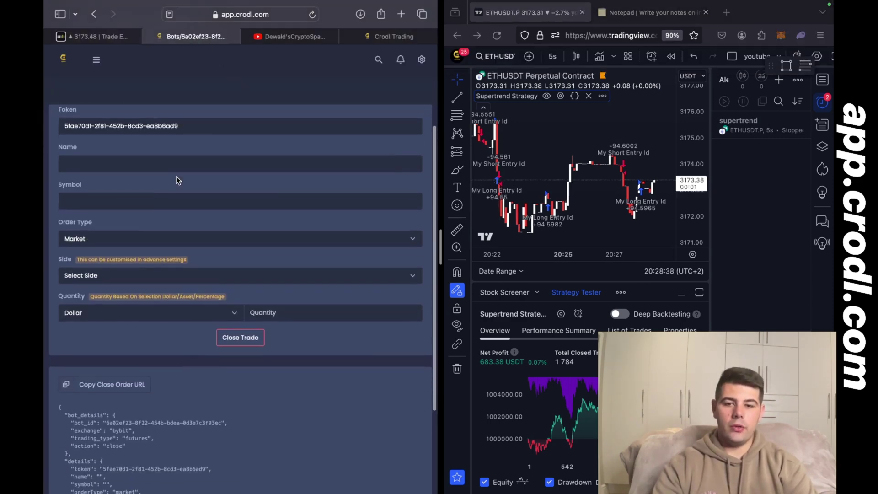
{"action": "scroll", "coordinate": [98, 148], "scroll_direction": "up", "scroll_amount": 2}
{"action": "scroll", "coordinate": [151, 181], "scroll_direction": "down", "scroll_amount": 3}
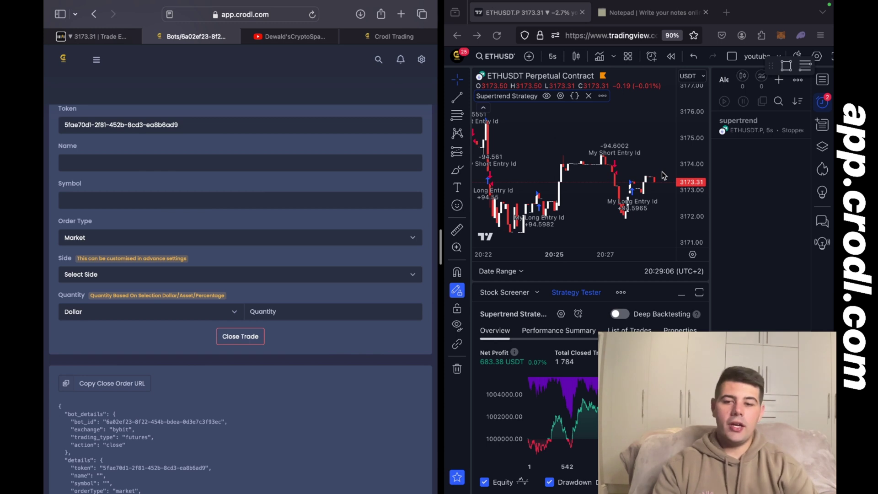
{"action": "scroll", "coordinate": [295, 252], "scroll_direction": "down", "scroll_amount": 1}
{"action": "scroll", "coordinate": [295, 252], "scroll_direction": "up", "scroll_amount": 1}
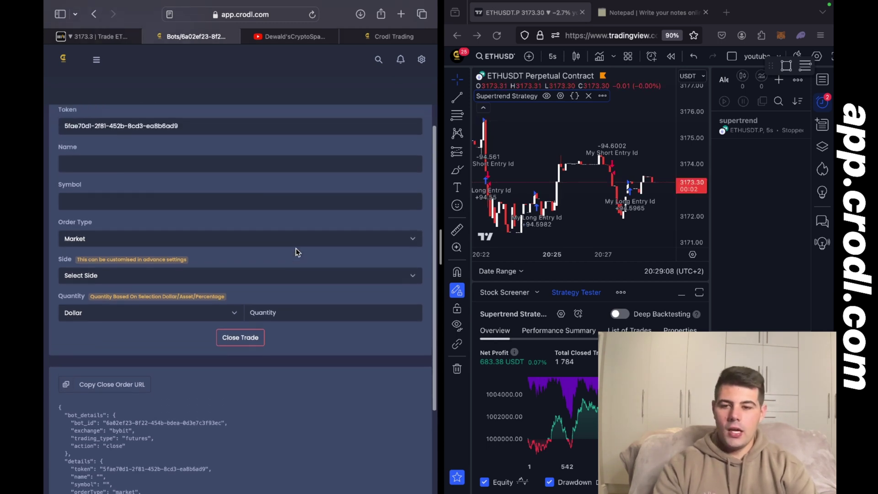
Send a close order for symbol ETHUSDT with side close_long and a quantity of 100 percent.
{"action": "left_click", "coordinate": [117, 203]}
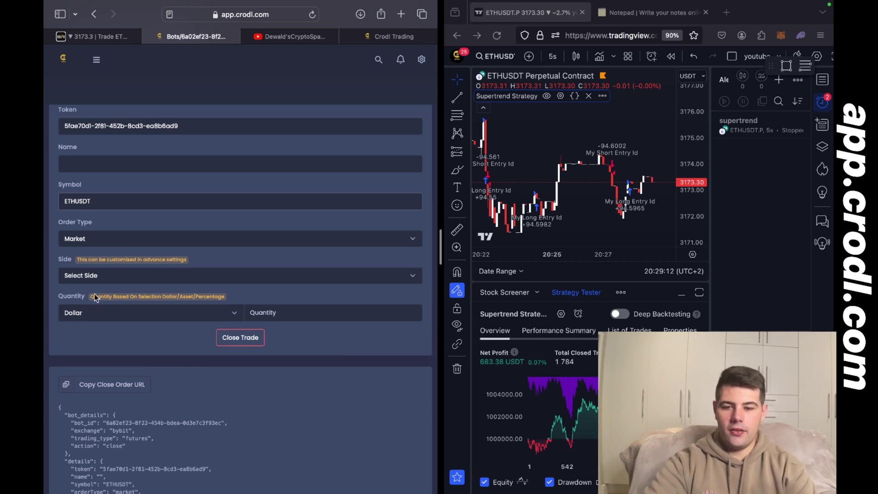
{"action": "left_click", "coordinate": [94, 313]}
{"action": "left_click", "coordinate": [88, 331]}
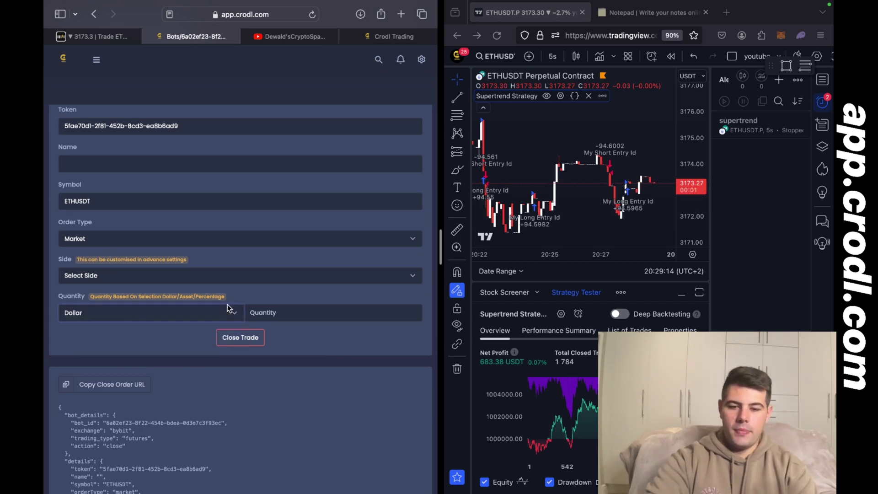
{"action": "left_click", "coordinate": [262, 305]}
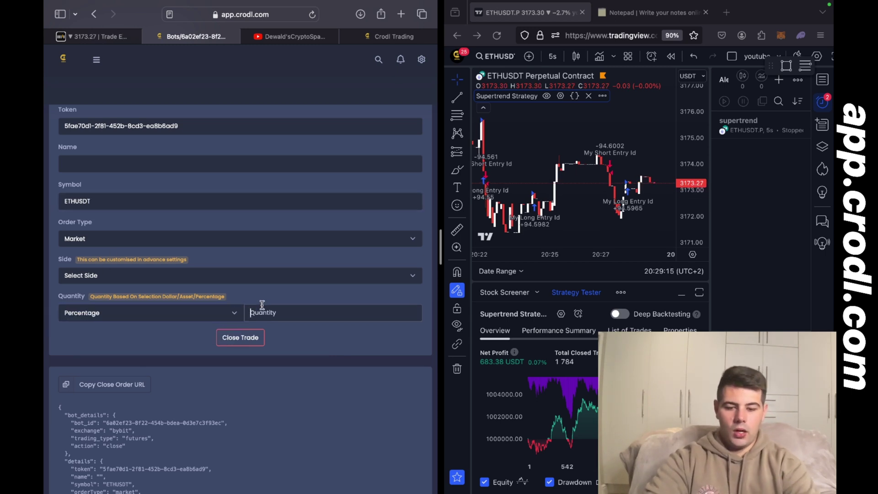
{"action": "left_click", "coordinate": [160, 280]}
{"action": "left_click", "coordinate": [132, 282]}
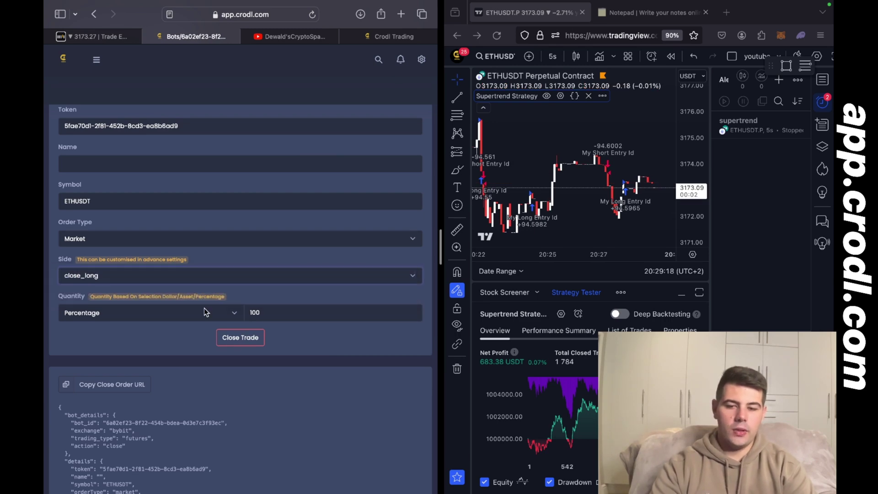
{"action": "left_click", "coordinate": [233, 339]}
{"action": "left_click", "coordinate": [302, 297]}
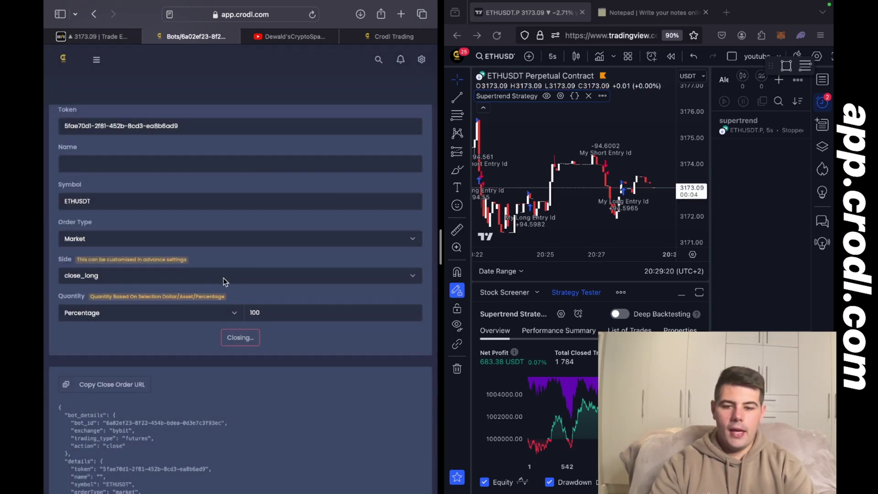
Send the same close order with side close_short, and return to Bybit to check the open positions.
{"action": "left_click", "coordinate": [224, 278]}
{"action": "left_click", "coordinate": [187, 282]}
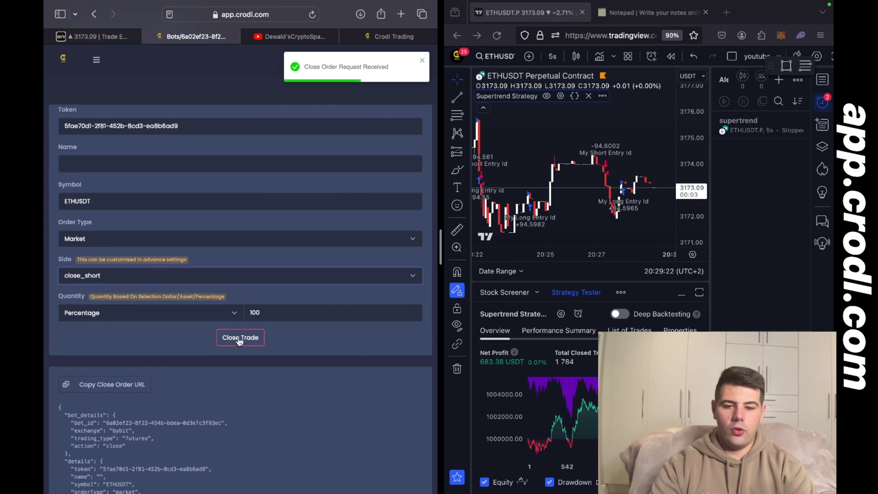
{"action": "left_click", "coordinate": [239, 339]}
{"action": "left_click", "coordinate": [322, 297]}
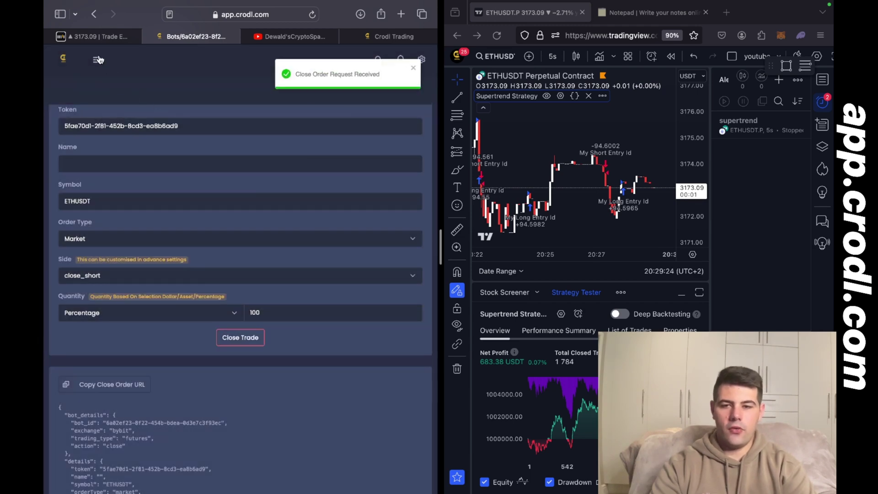
{"action": "left_click", "coordinate": [91, 36]}
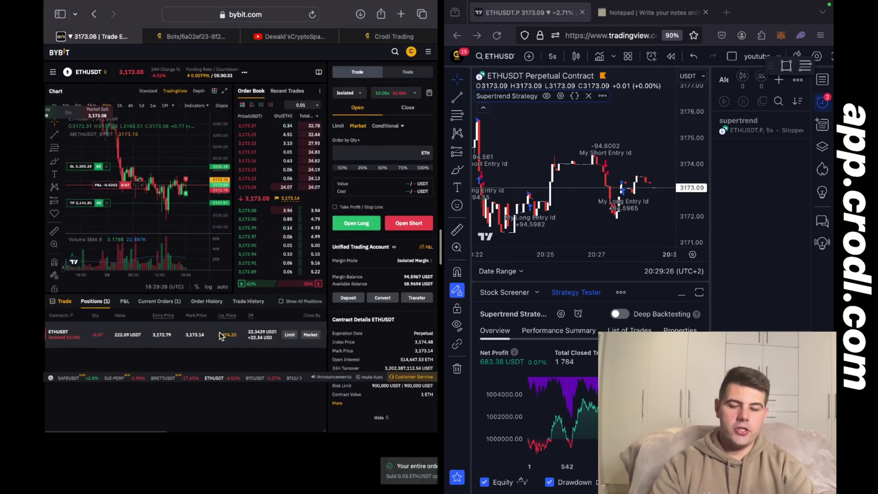